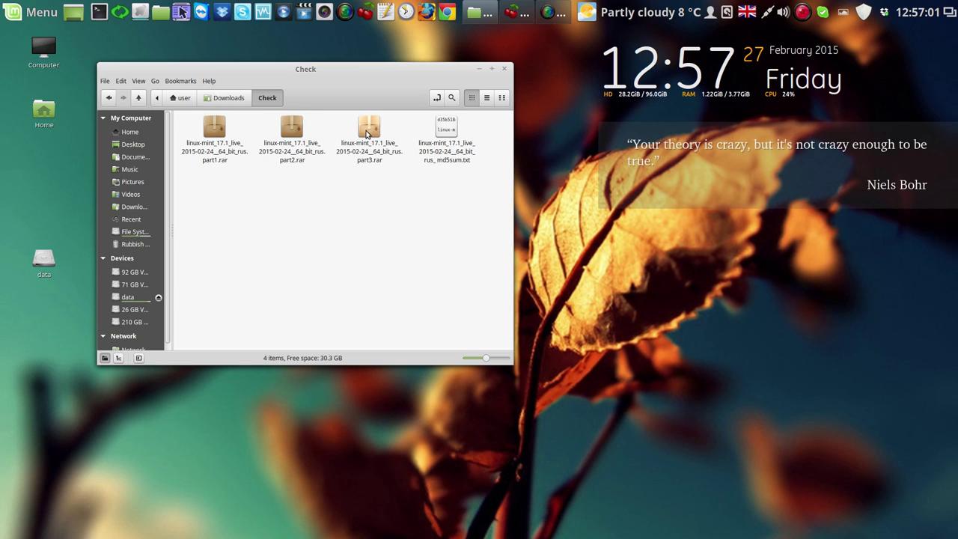
Open part3.rar in Archive Manager and extract all files into the Check folder
{"action": "right_click", "coordinate": [374, 131]}
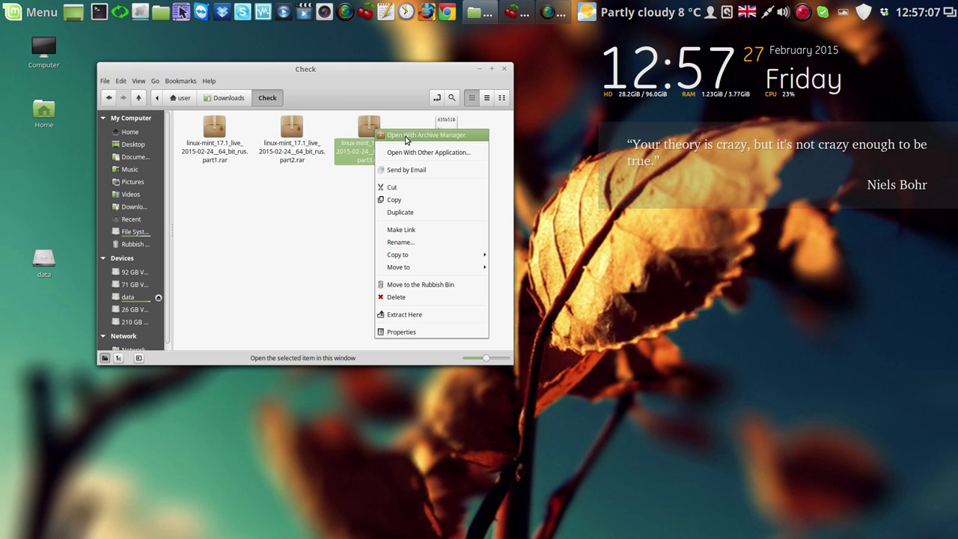
{"action": "left_click", "coordinate": [406, 137]}
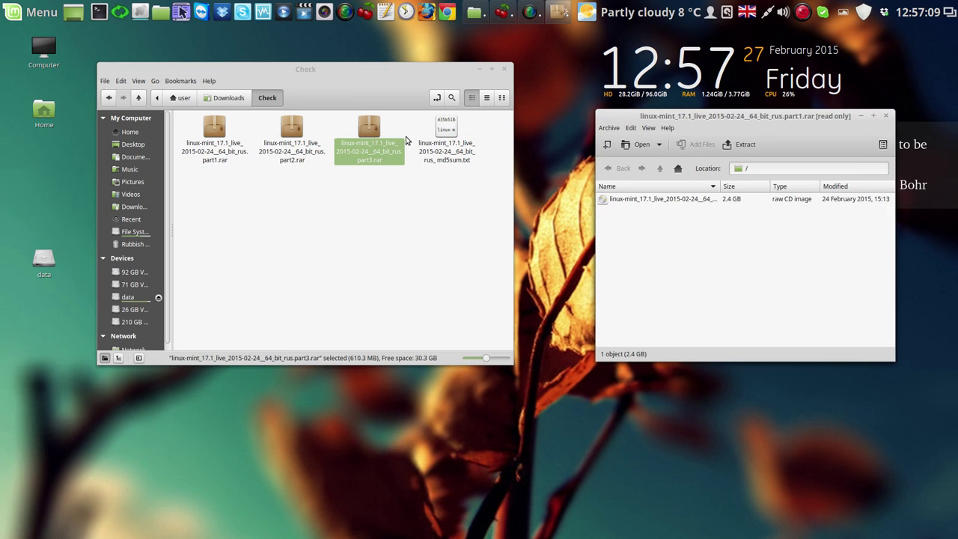
{"action": "left_click", "coordinate": [744, 145]}
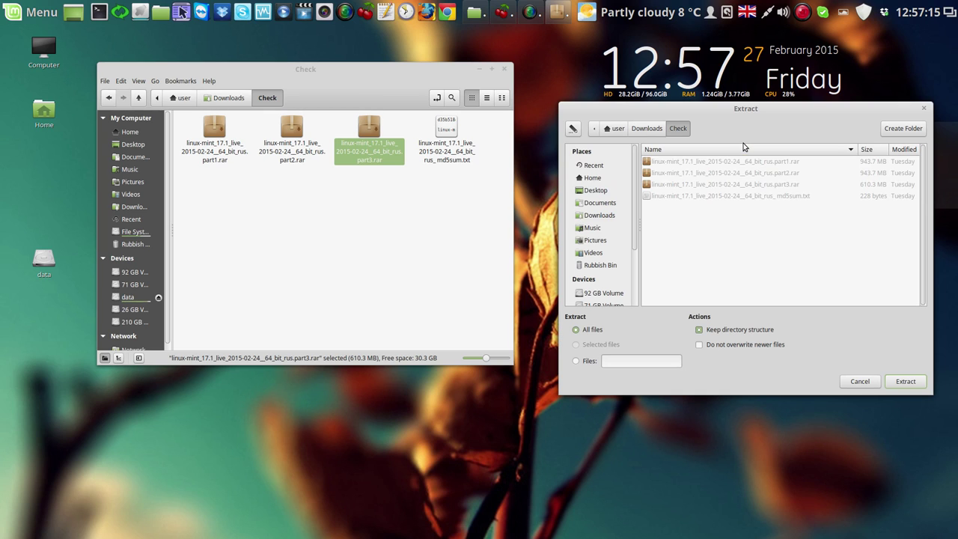
{"action": "left_click", "coordinate": [905, 382]}
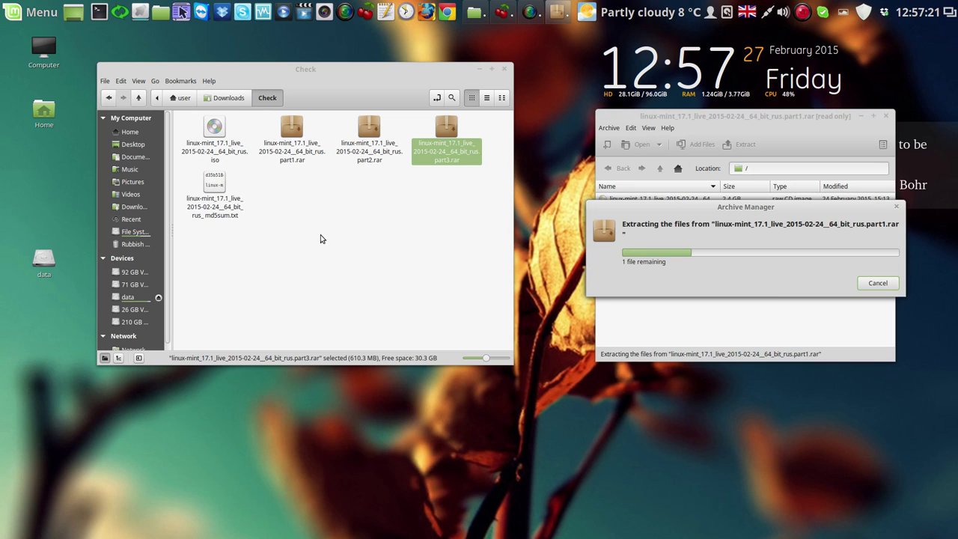
Move the progress window aside and open the md5sum text file
{"action": "left_click", "coordinate": [216, 134]}
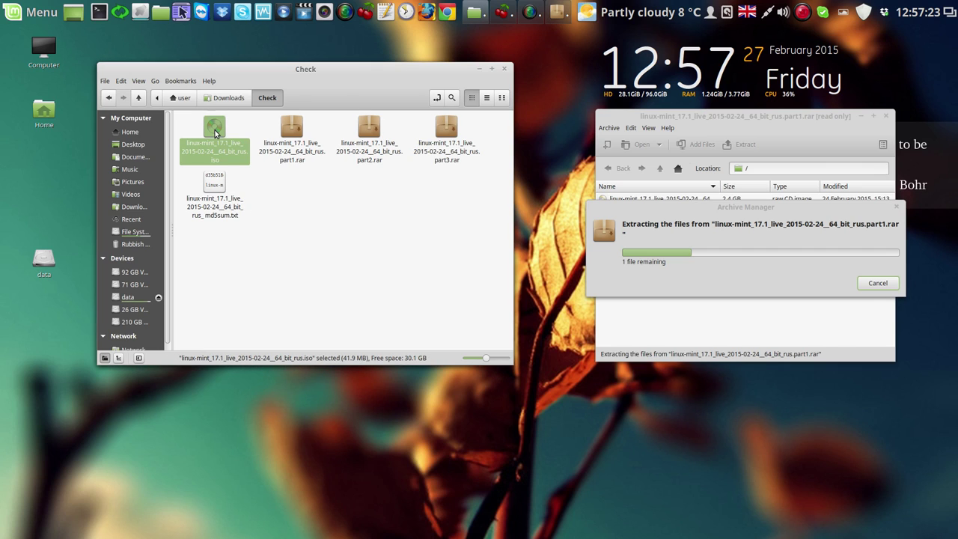
{"action": "left_click", "coordinate": [265, 188]}
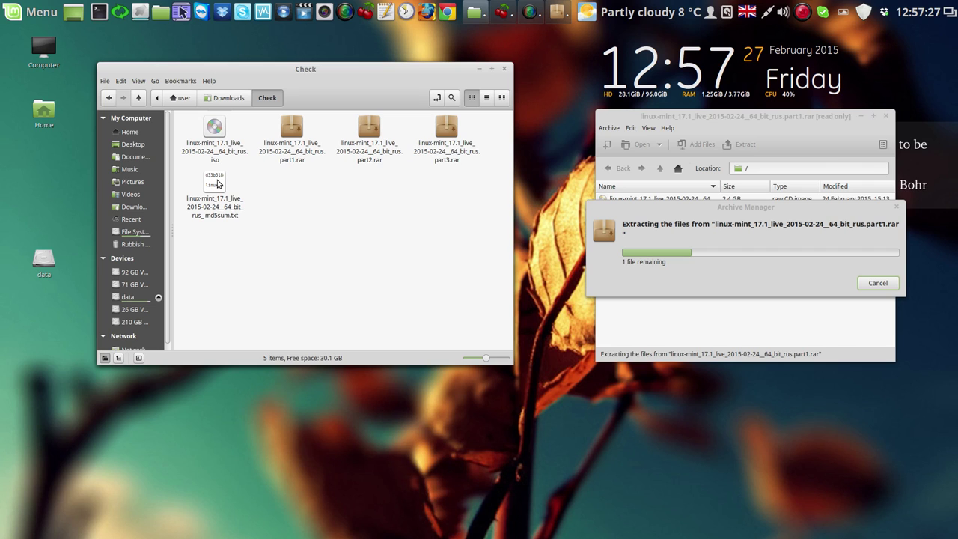
{"action": "left_click_drag", "start_coordinate": [732, 208], "coordinate": [369, 248]}
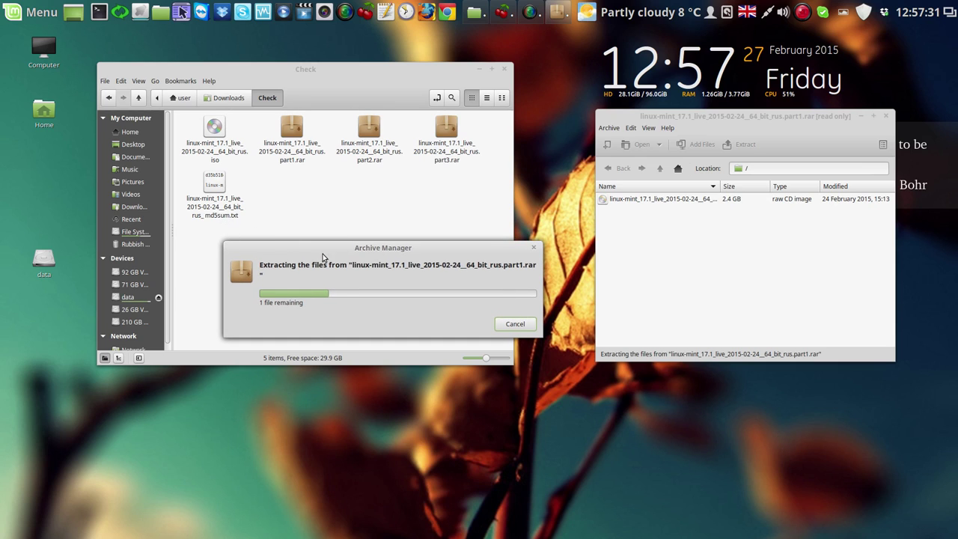
{"action": "left_click", "coordinate": [221, 185]}
{"action": "double_click", "coordinate": [221, 186]}
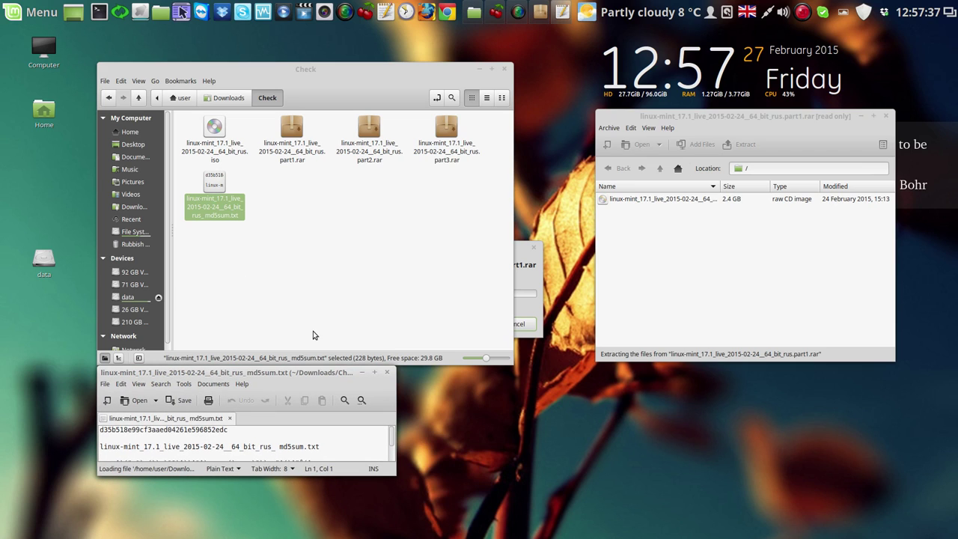
Reposition and enlarge the md5sum window, selecting hash d35b518e99cf3aaed04261e596852edc on line 1
{"action": "left_click_drag", "start_coordinate": [315, 372], "coordinate": [768, 66]}
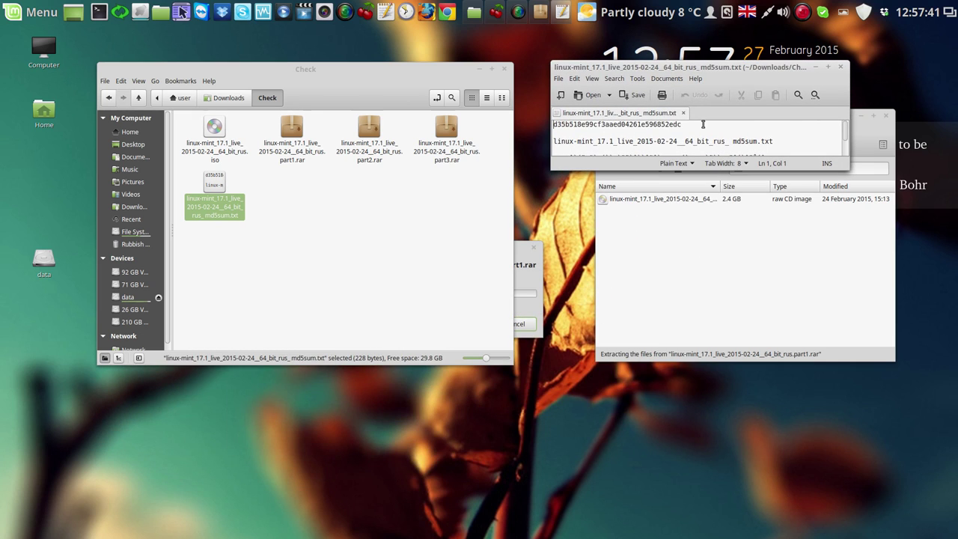
{"action": "left_click_drag", "start_coordinate": [696, 124], "coordinate": [536, 122]}
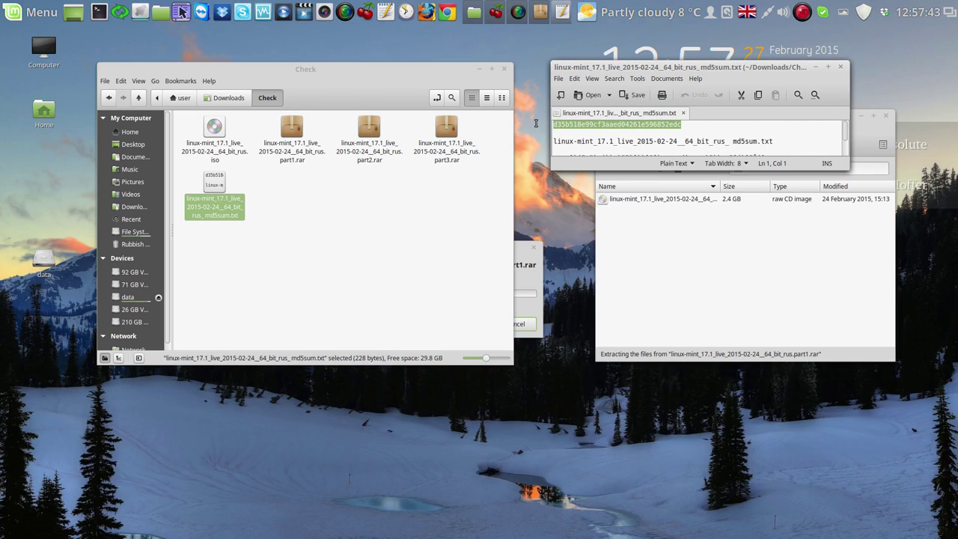
{"action": "left_click_drag", "start_coordinate": [844, 168], "coordinate": [846, 228]}
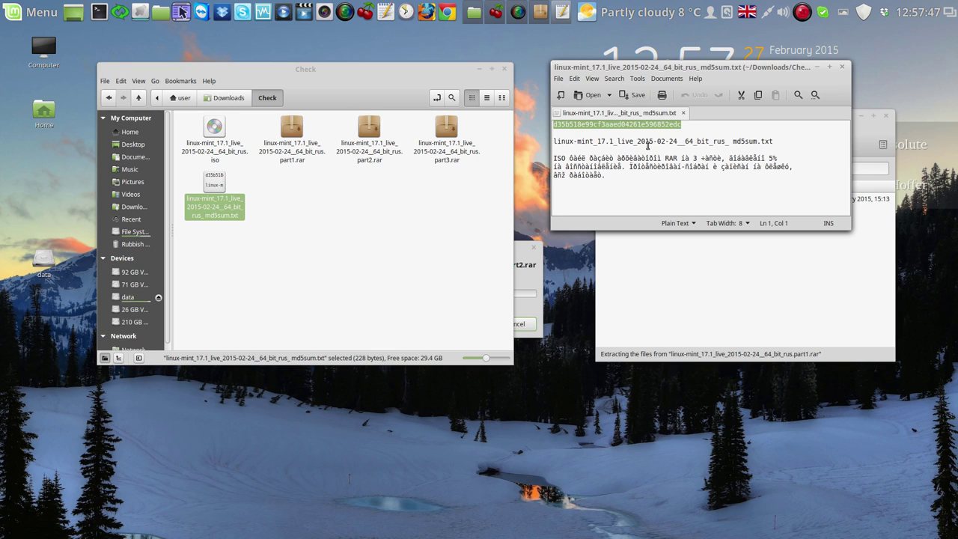
{"action": "left_click_drag", "start_coordinate": [555, 156], "coordinate": [637, 191]}
{"action": "left_click", "coordinate": [657, 193]}
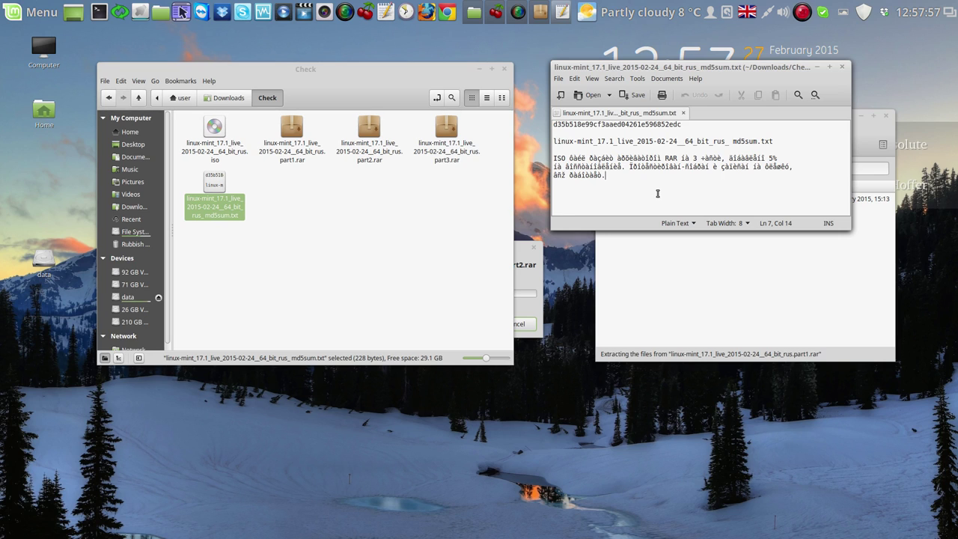
Check the ISO extraction progress while keeping the reference hash selected
{"action": "left_click", "coordinate": [522, 257]}
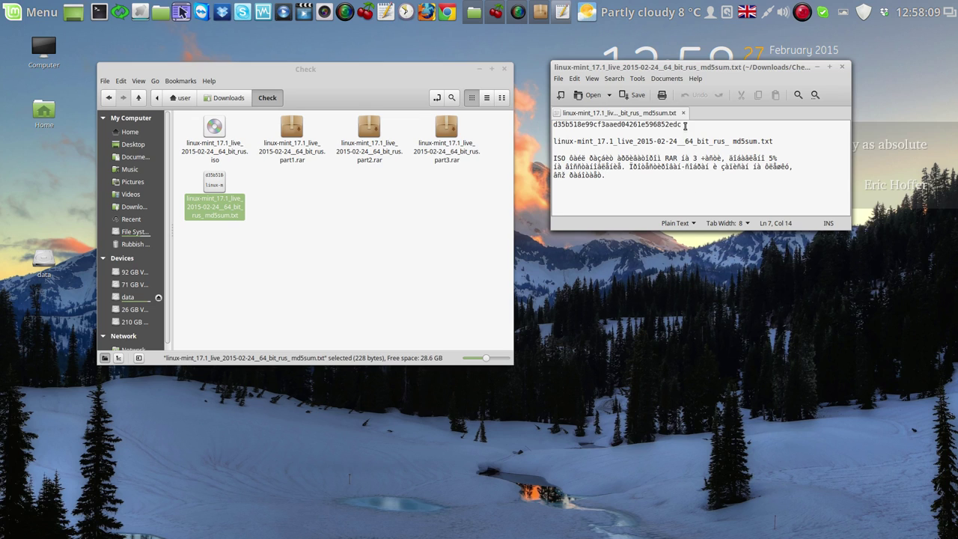
{"action": "left_click_drag", "start_coordinate": [683, 124], "coordinate": [542, 124]}
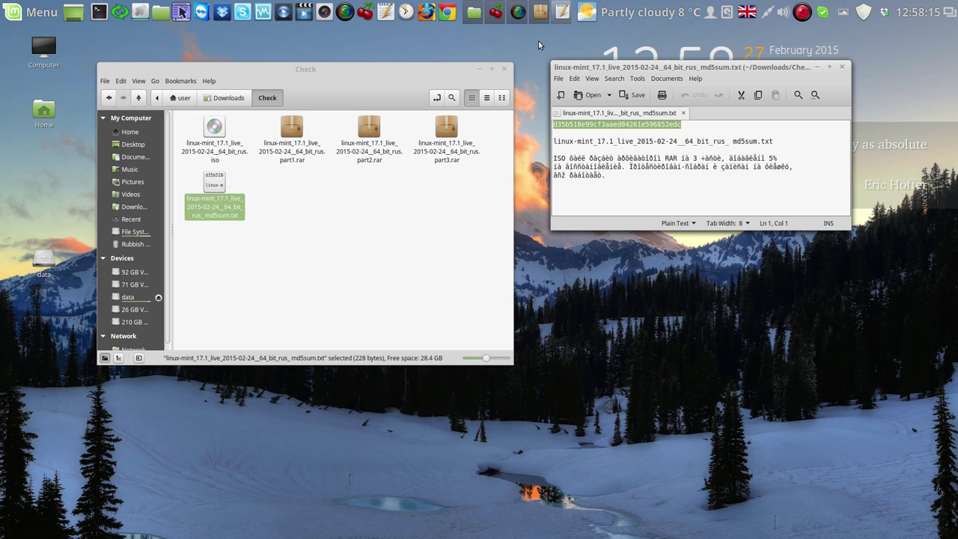
{"action": "left_click", "coordinate": [540, 13]}
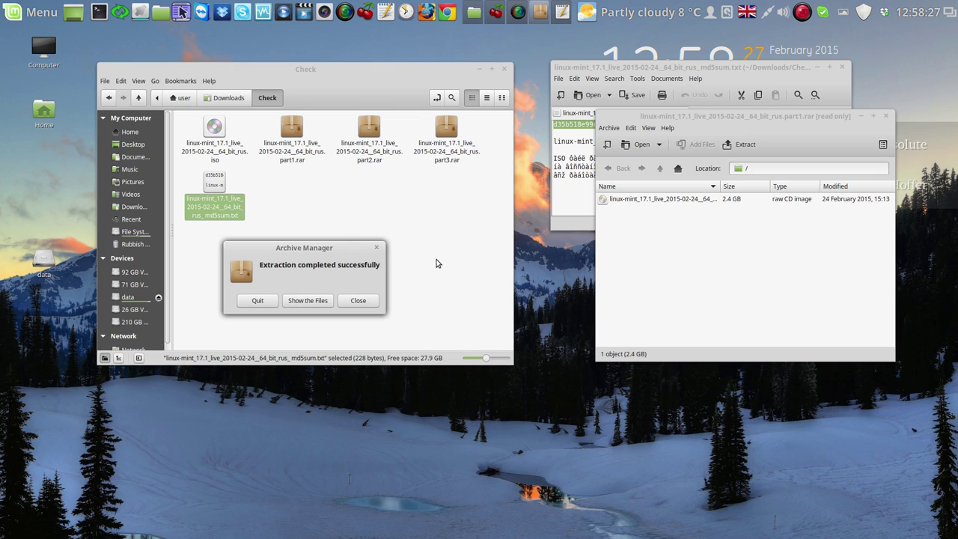
Close the extraction notice and Archive Manager, then run Check MD5 on the extracted ISO
{"action": "left_click", "coordinate": [359, 300]}
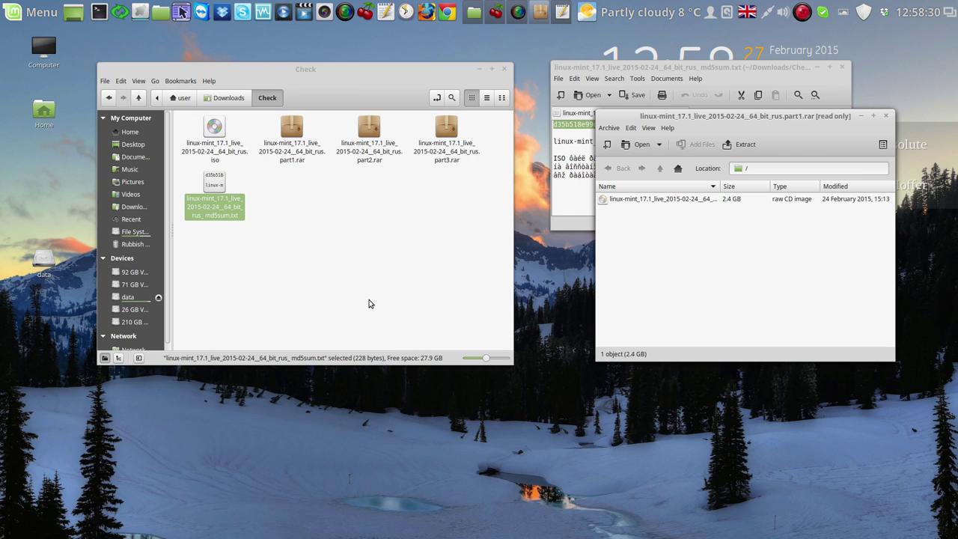
{"action": "left_click", "coordinate": [886, 116]}
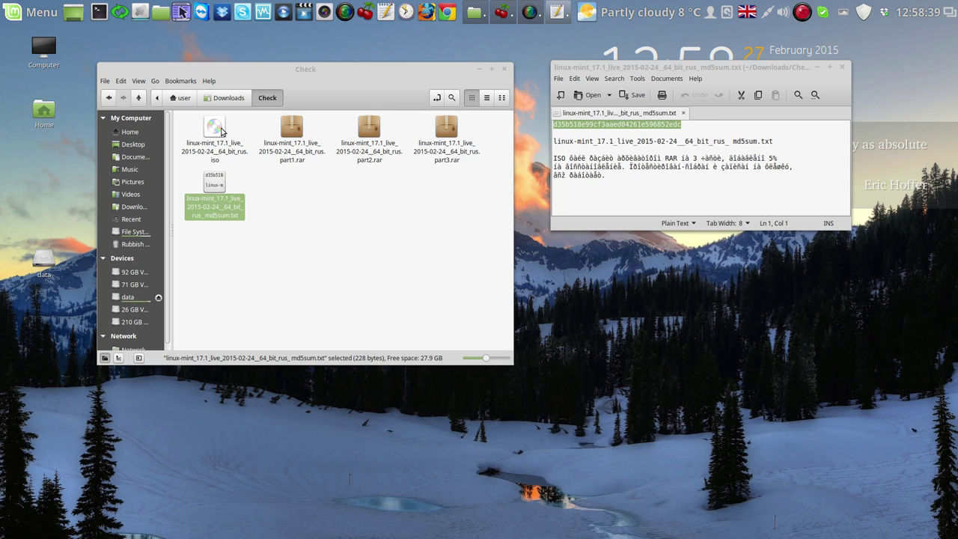
{"action": "right_click", "coordinate": [220, 133]}
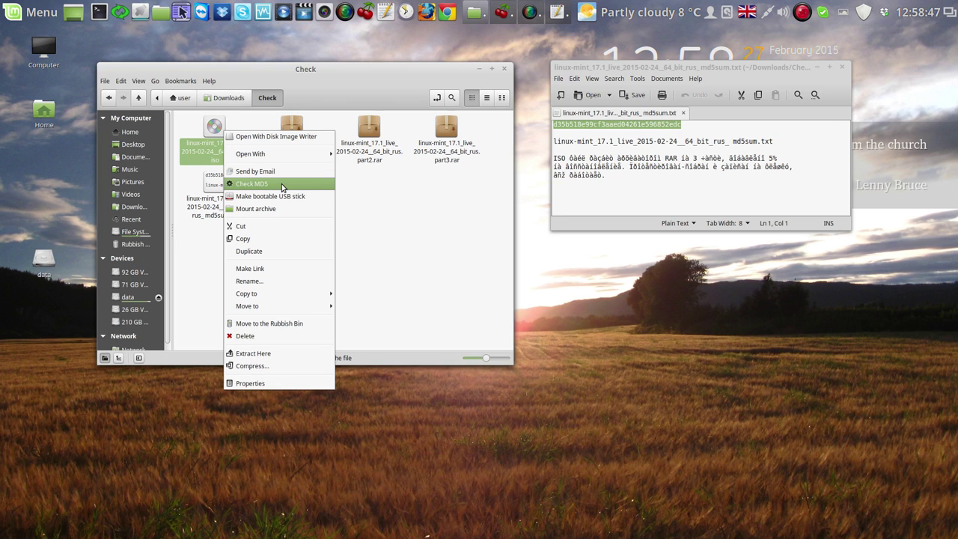
{"action": "left_click", "coordinate": [281, 183]}
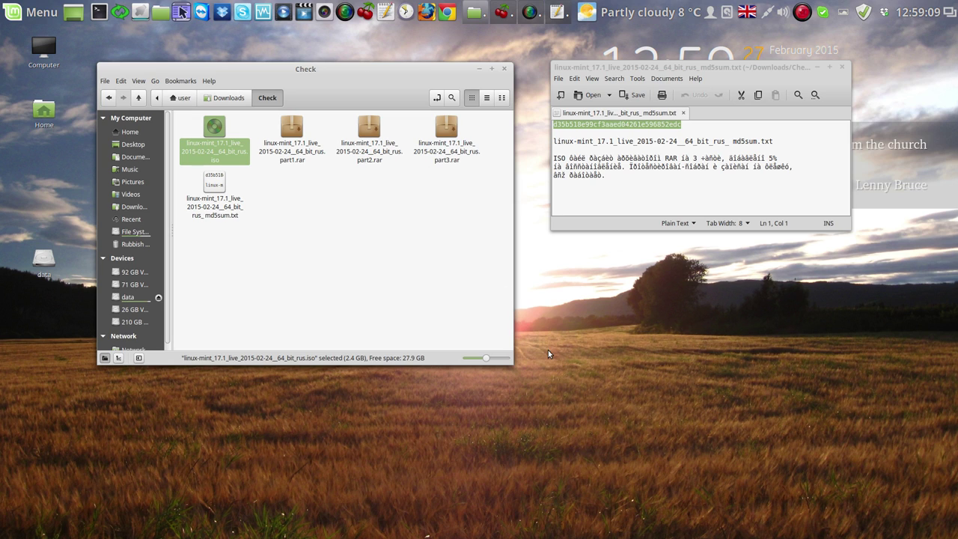
Compare the computed MD5 with d35b518e99cf3aaed04261e596852edc, then close the result and md5sum file
{"action": "left_click_drag", "start_coordinate": [510, 362], "coordinate": [413, 266]}
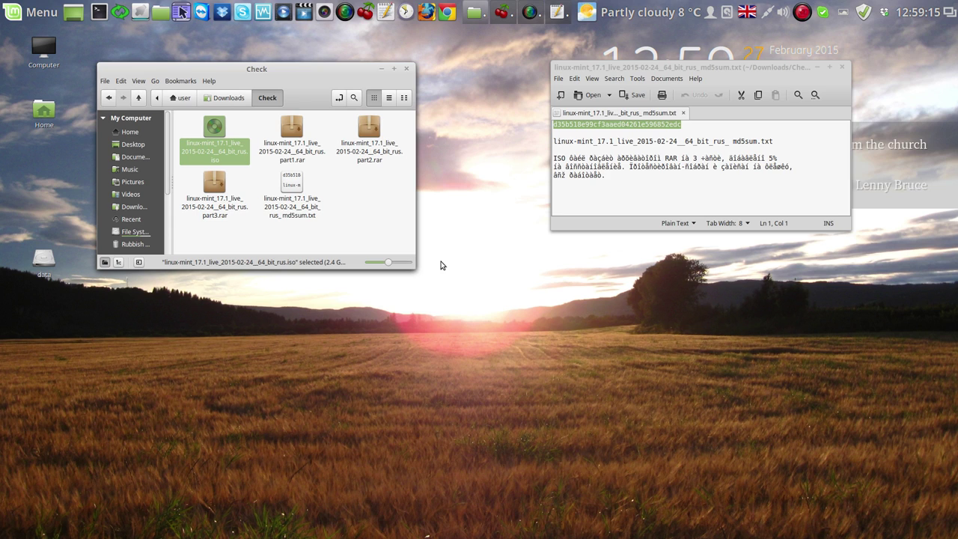
{"action": "left_click", "coordinate": [381, 69]}
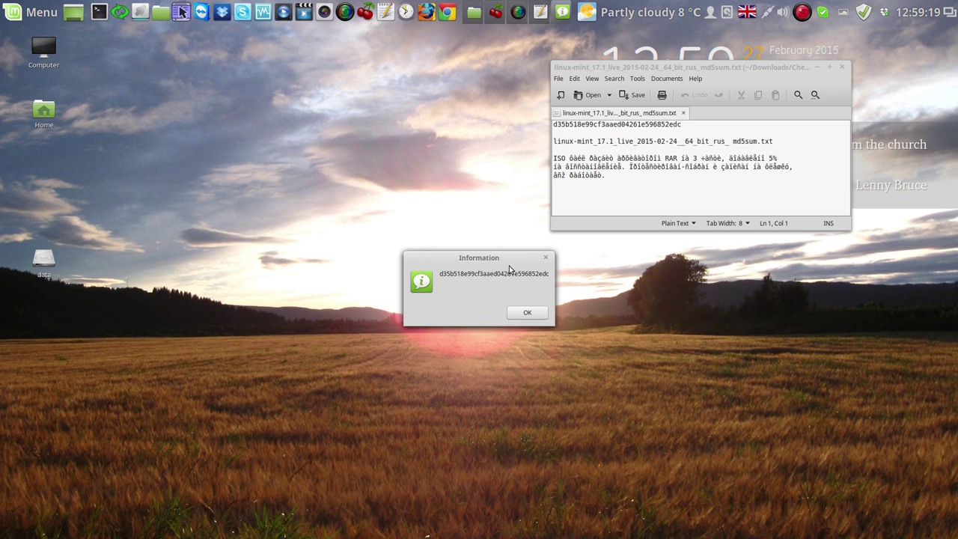
{"action": "left_click_drag", "start_coordinate": [501, 261], "coordinate": [643, 157]}
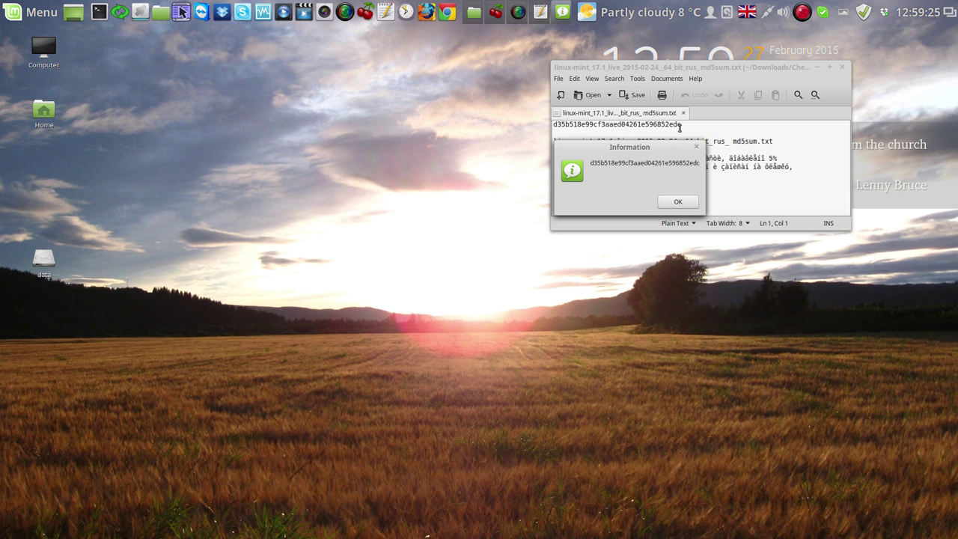
{"action": "left_click", "coordinate": [679, 202]}
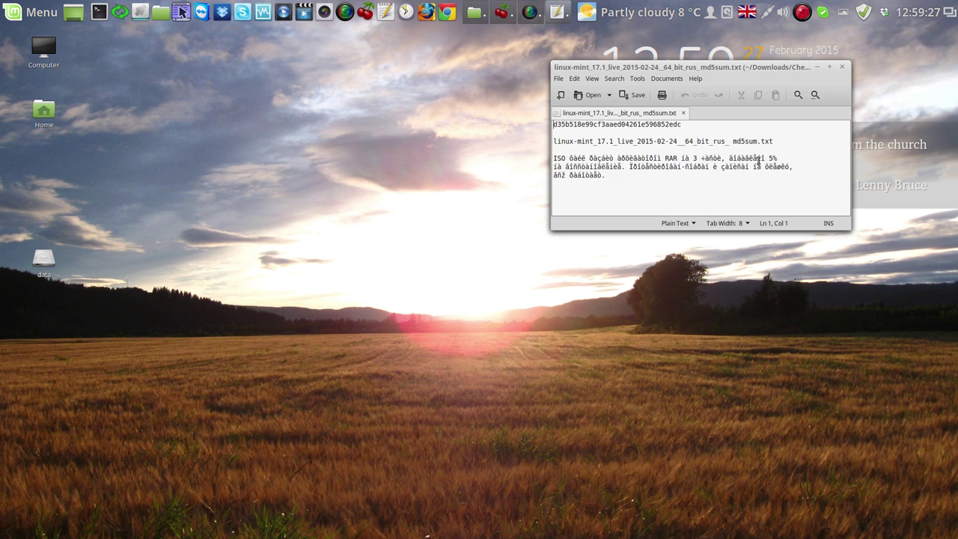
{"action": "left_click", "coordinate": [842, 67]}
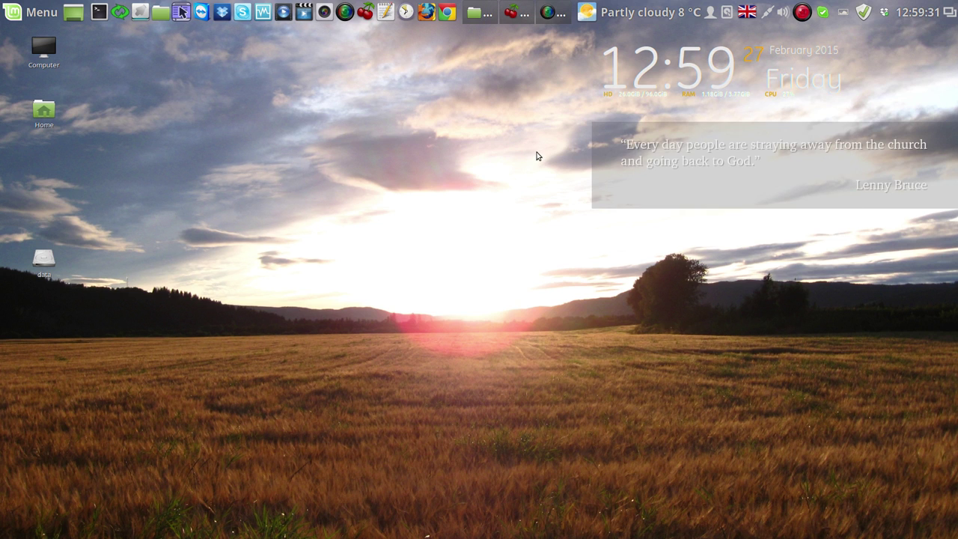
Bring back the aleks_links notes and open the weather applet's Configure settings
{"action": "left_click", "coordinate": [517, 13]}
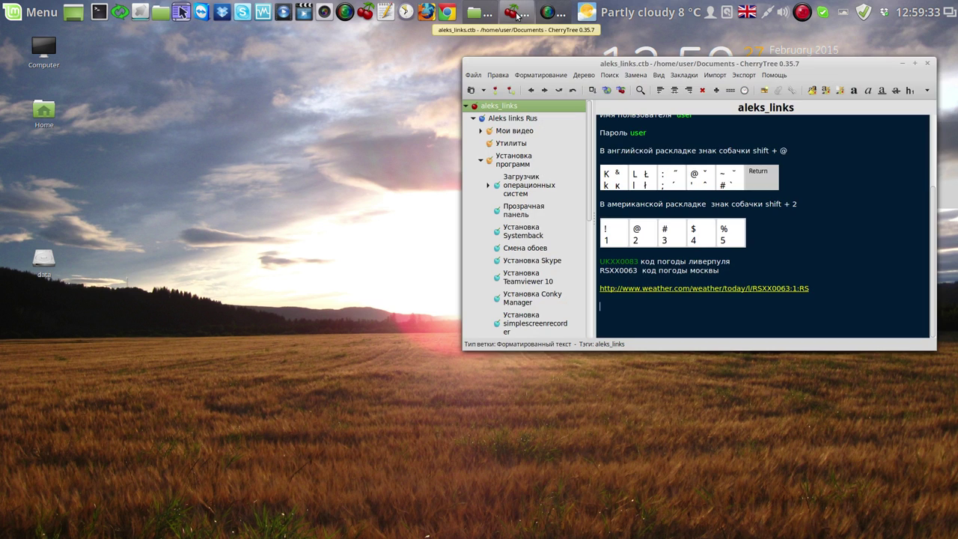
{"action": "left_click_drag", "start_coordinate": [871, 68], "coordinate": [508, 95]}
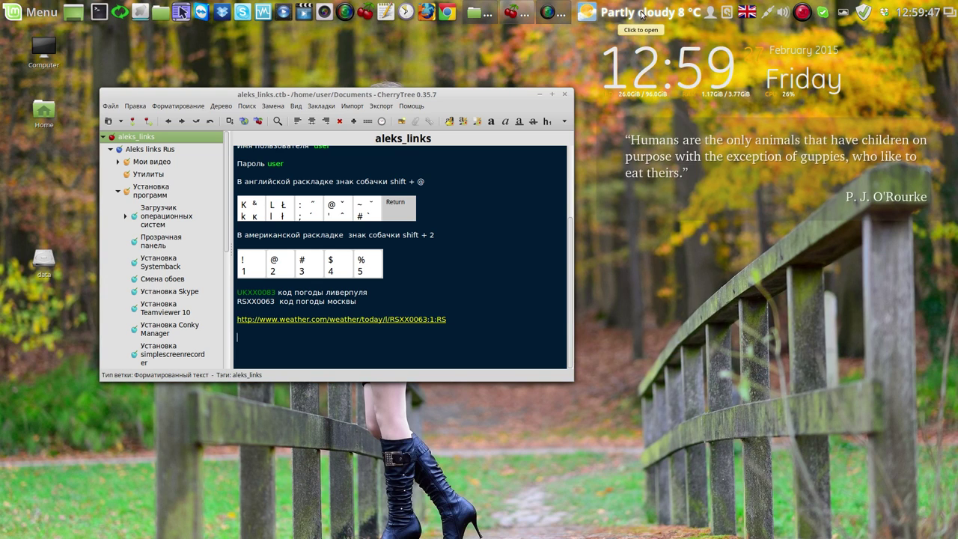
{"action": "left_click", "coordinate": [641, 14]}
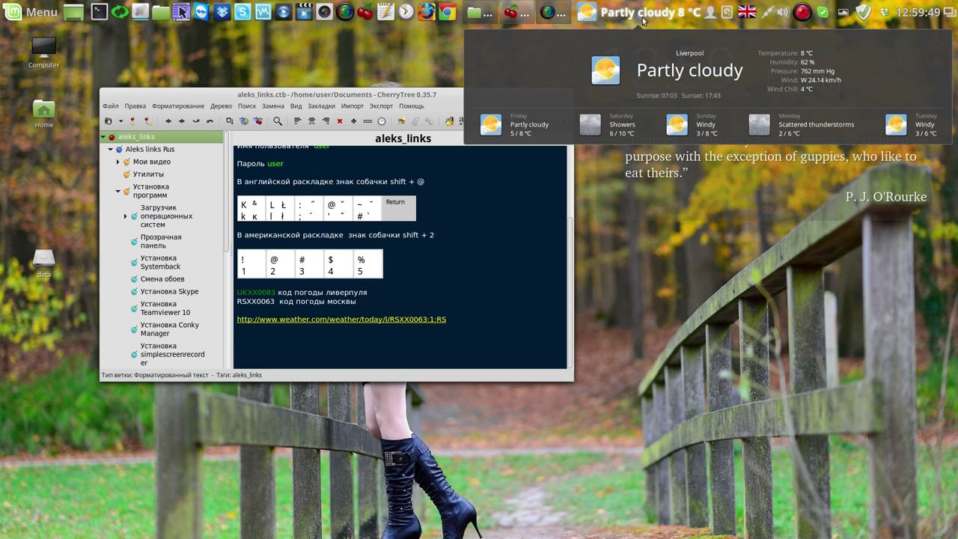
{"action": "left_click", "coordinate": [676, 237]}
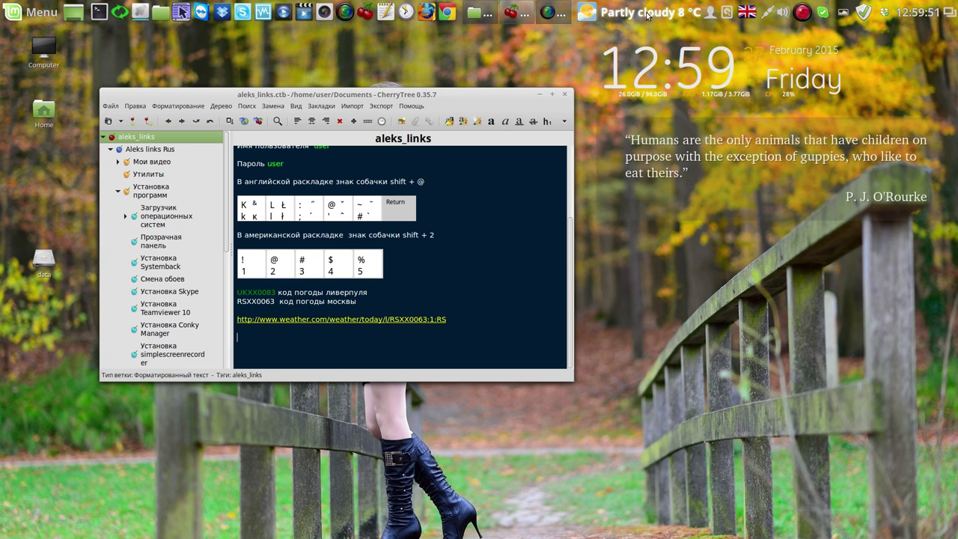
{"action": "right_click", "coordinate": [648, 13]}
{"action": "left_click", "coordinate": [667, 58]}
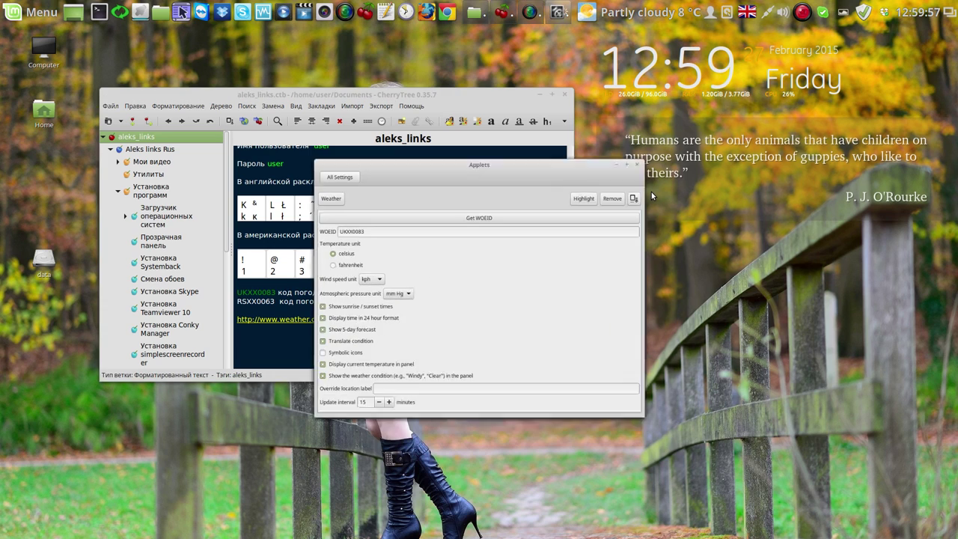
Place the weather settings upper right and CherryTree left, then open the saved weather.com link
{"action": "left_click_drag", "start_coordinate": [589, 144], "coordinate": [860, 104]}
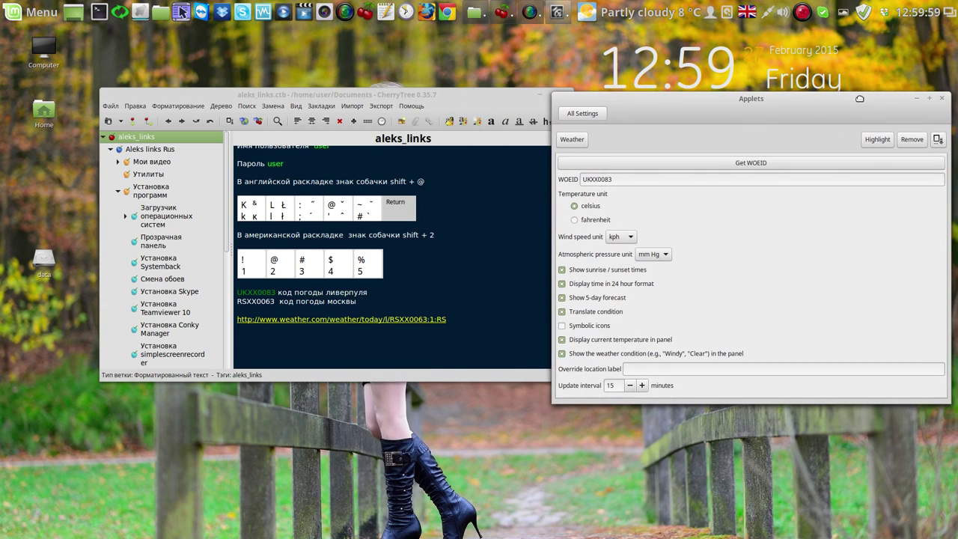
{"action": "left_click", "coordinate": [451, 105]}
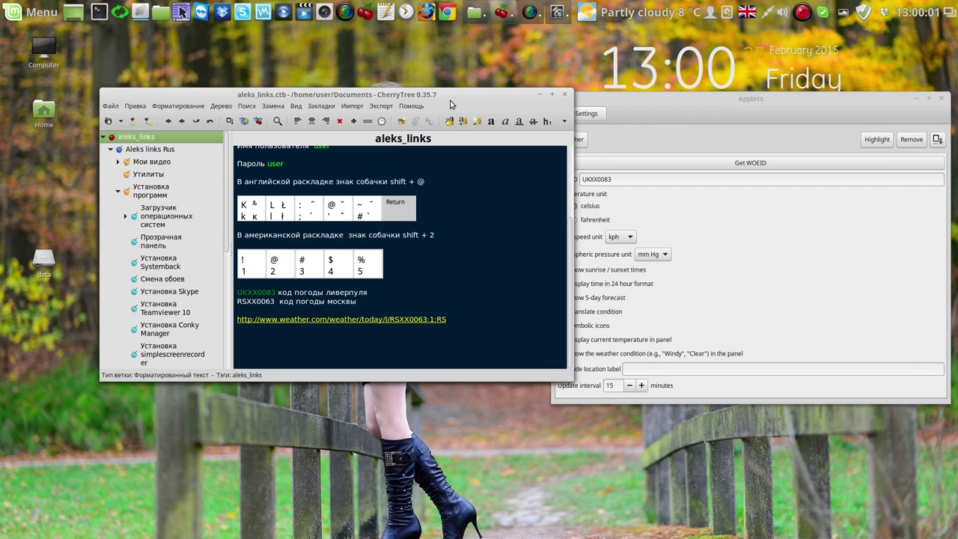
{"action": "left_click_drag", "start_coordinate": [451, 105], "coordinate": [390, 97]}
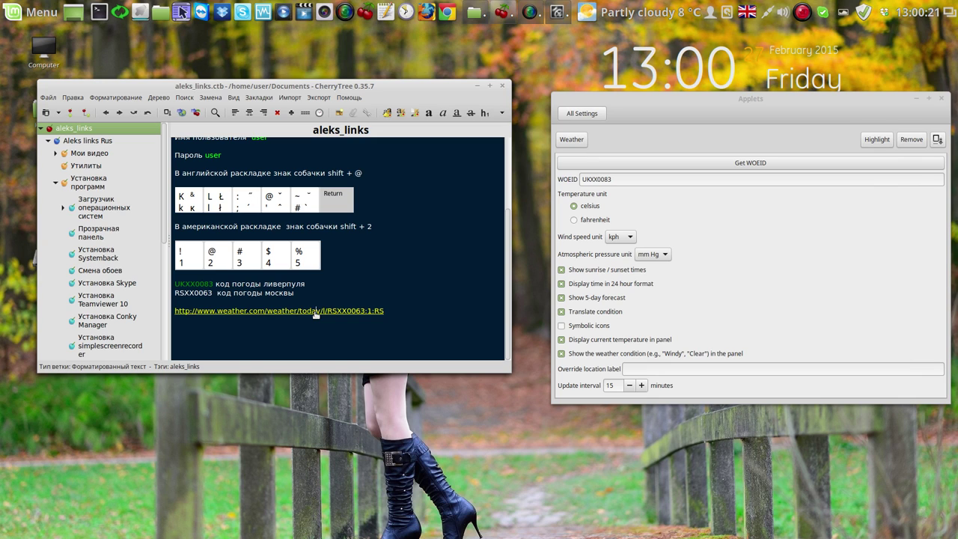
{"action": "left_click", "coordinate": [315, 310]}
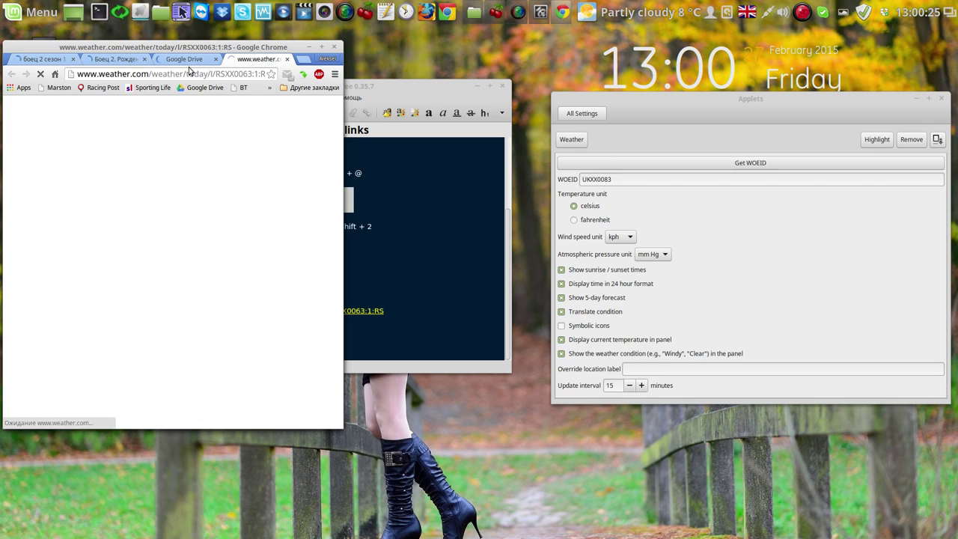
Pause the YouTube video, maximize Chrome on the Moscow weather page, and search 'vladivostok'
{"action": "left_click", "coordinate": [120, 59]}
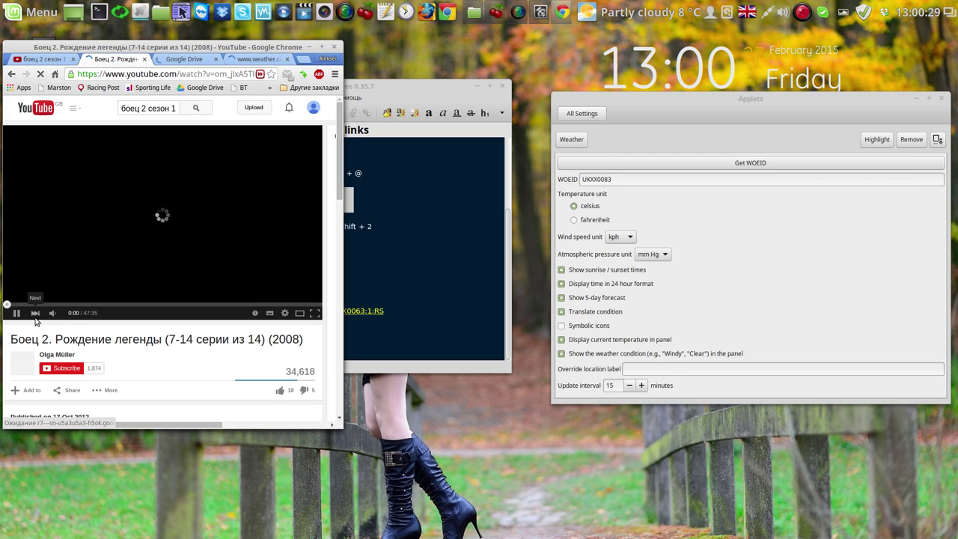
{"action": "left_click", "coordinate": [17, 313]}
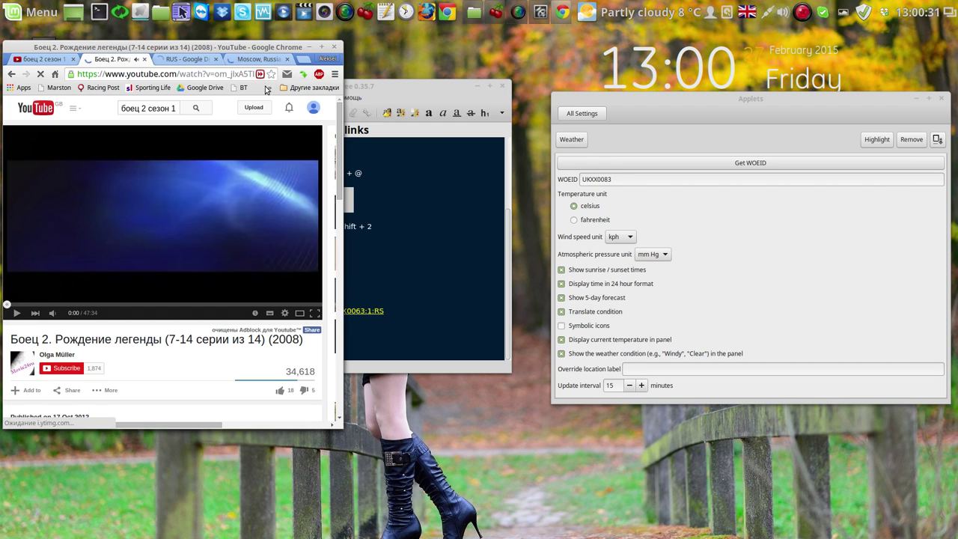
{"action": "left_click", "coordinate": [260, 60]}
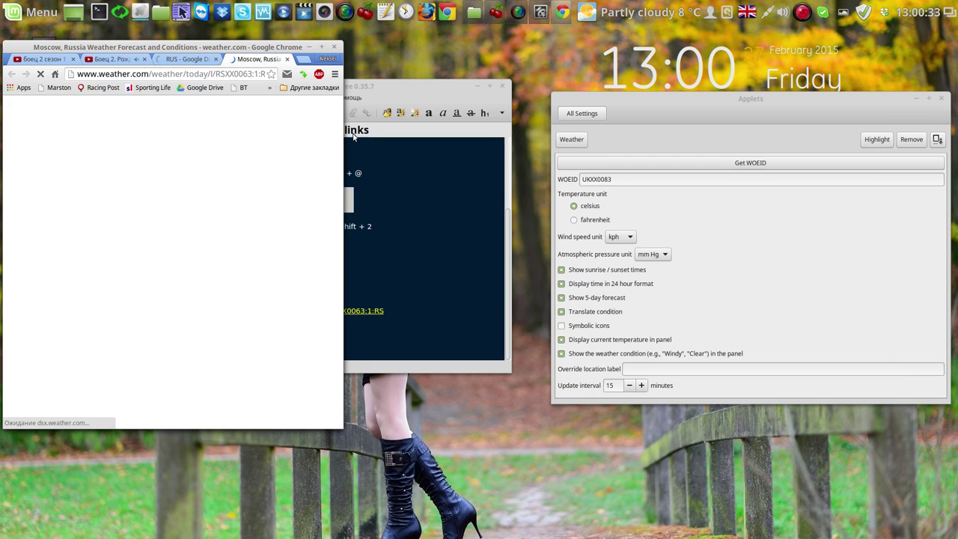
{"action": "left_click", "coordinate": [321, 46]}
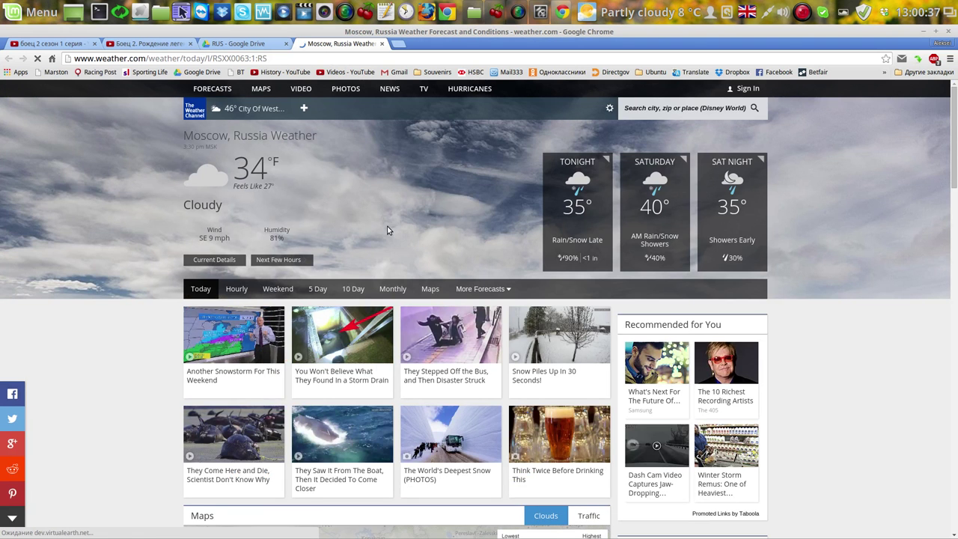
{"action": "left_click", "coordinate": [646, 110]}
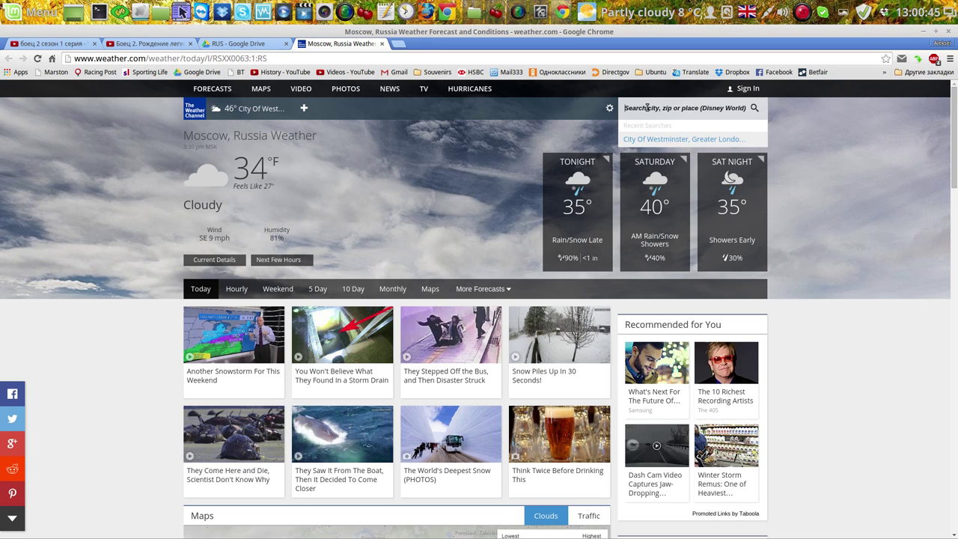
{"action": "type", "text": "vla"}
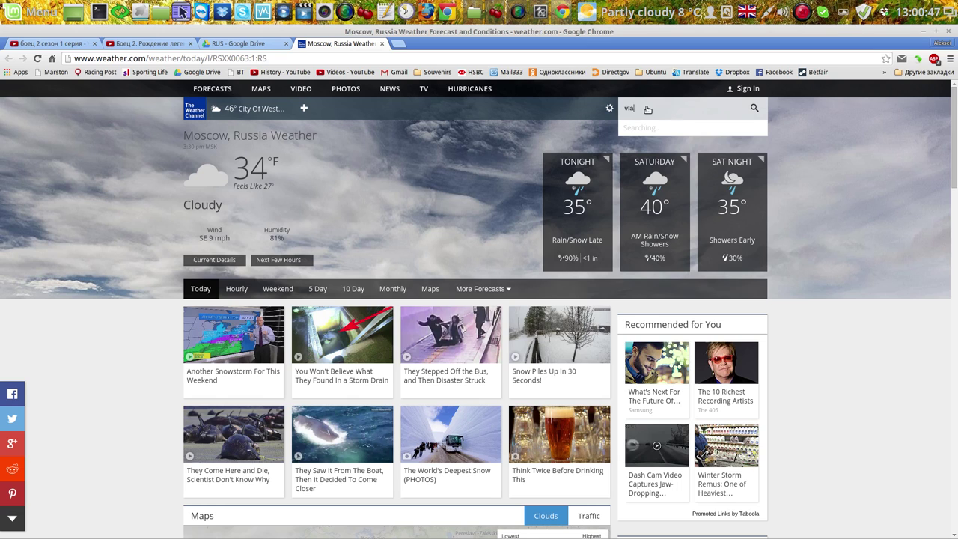
{"action": "type", "text": "divostok"}
Load Vladivostok's weather page and dismiss the Skype notification
{"action": "left_click", "coordinate": [755, 108]}
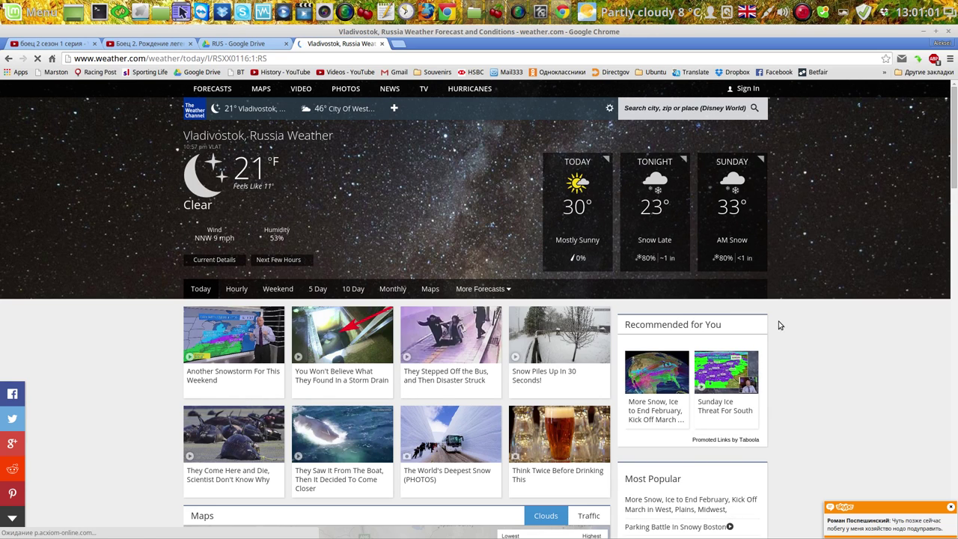
{"action": "left_click", "coordinate": [951, 508]}
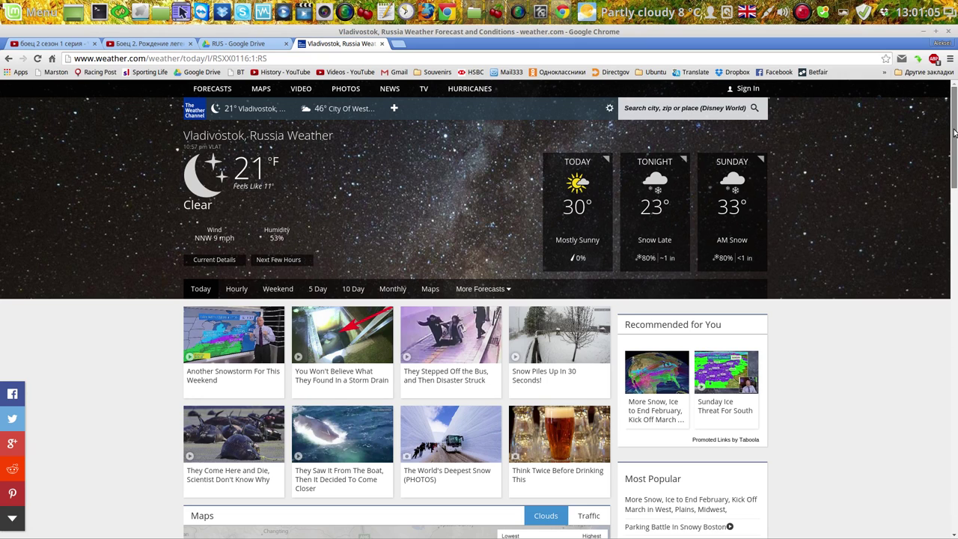
{"action": "mouse_move", "coordinate": [955, 134]}
{"action": "left_mouse_down"}
{"action": "mouse_move", "coordinate": [955, 488]}
{"action": "mouse_move", "coordinate": [956, 124]}
{"action": "left_mouse_up"}
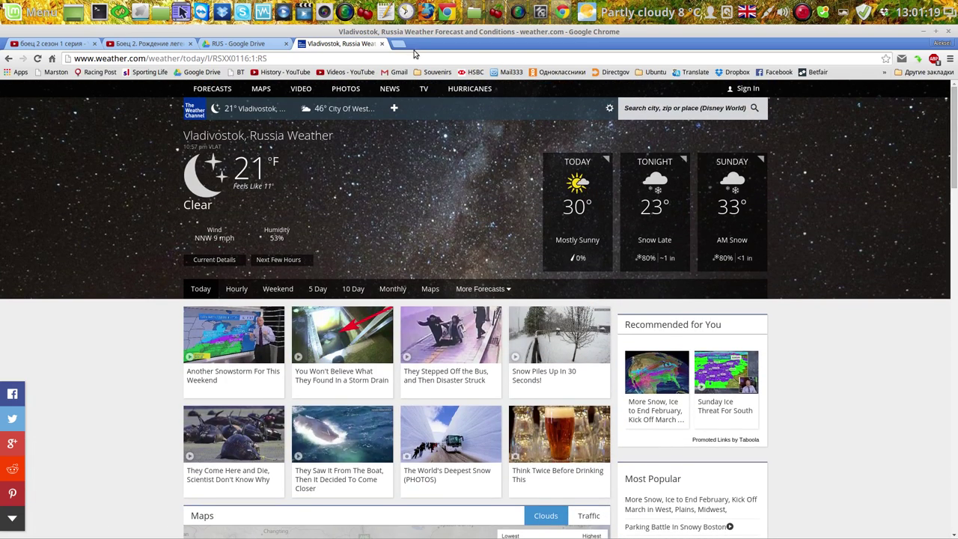
Copy location code RSXX0116:1:RS from the address bar and return to CherryTree
{"action": "left_click", "coordinate": [271, 58]}
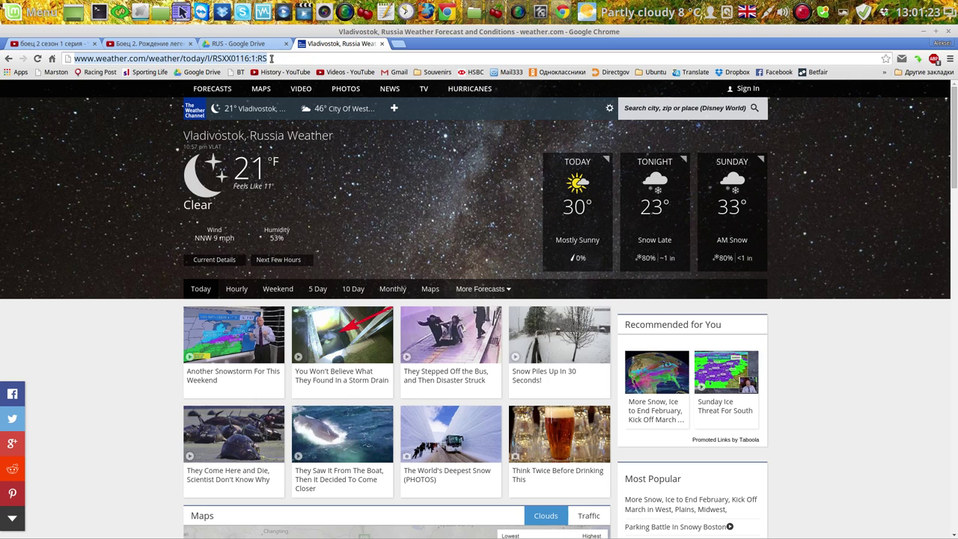
{"action": "left_click_drag", "start_coordinate": [271, 58], "coordinate": [213, 59]}
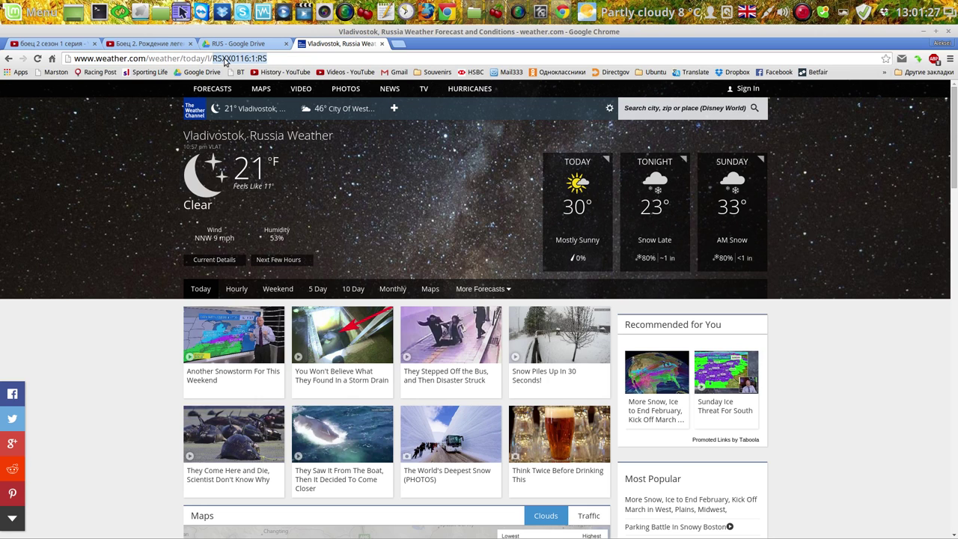
{"action": "right_click", "coordinate": [225, 61]}
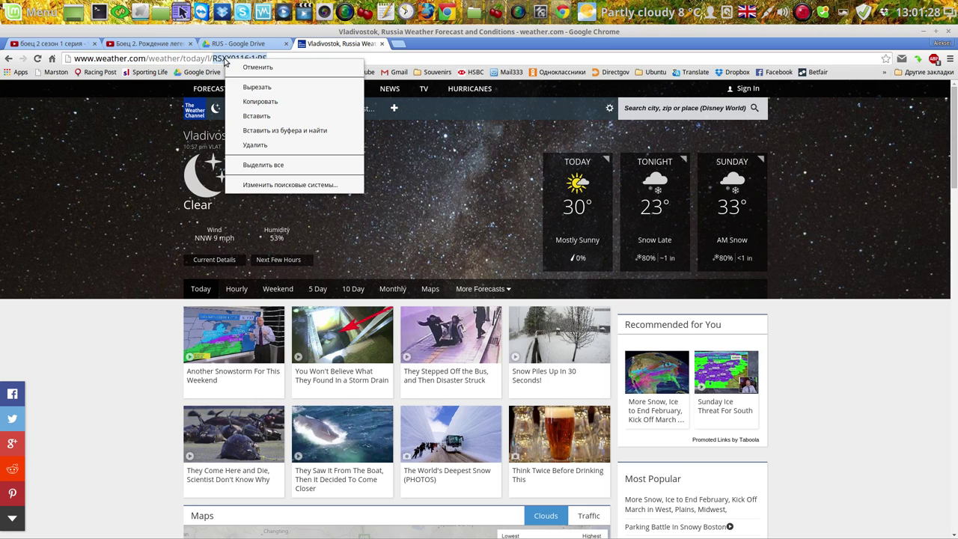
{"action": "left_click", "coordinate": [269, 104]}
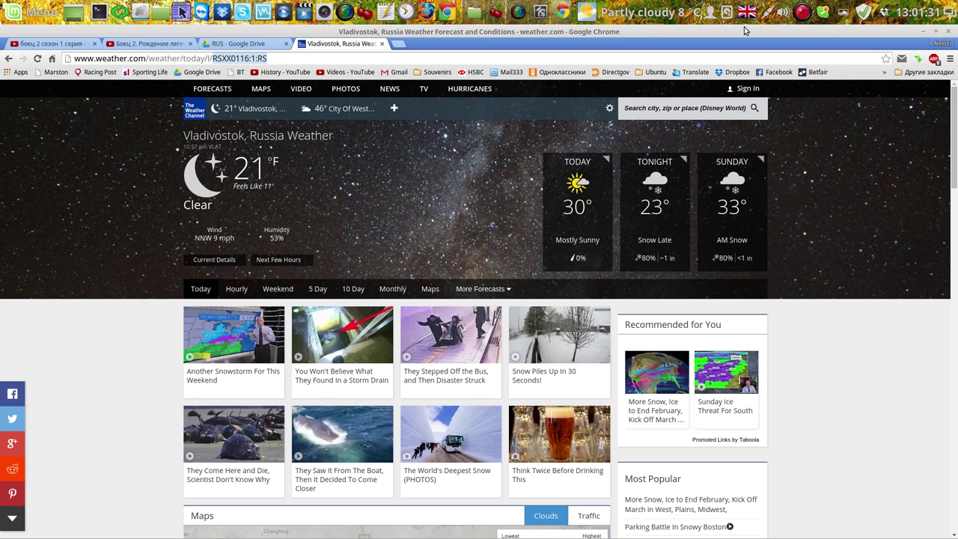
{"action": "left_click", "coordinate": [497, 13]}
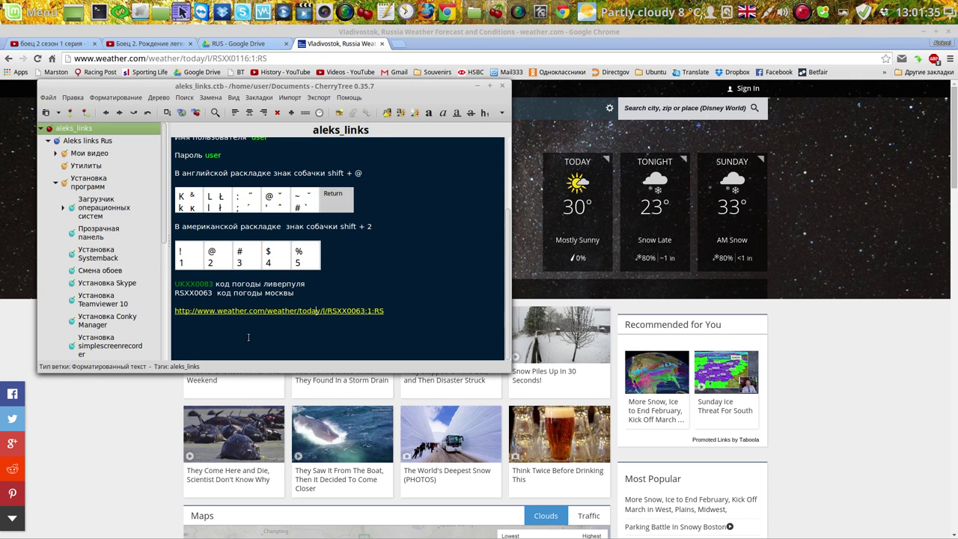
Paste RSXX0116:1:RS onto the blank line above the link and save the notes
{"action": "left_click", "coordinate": [199, 303]}
{"action": "right_click", "coordinate": [198, 303]}
{"action": "left_click", "coordinate": [221, 333]}
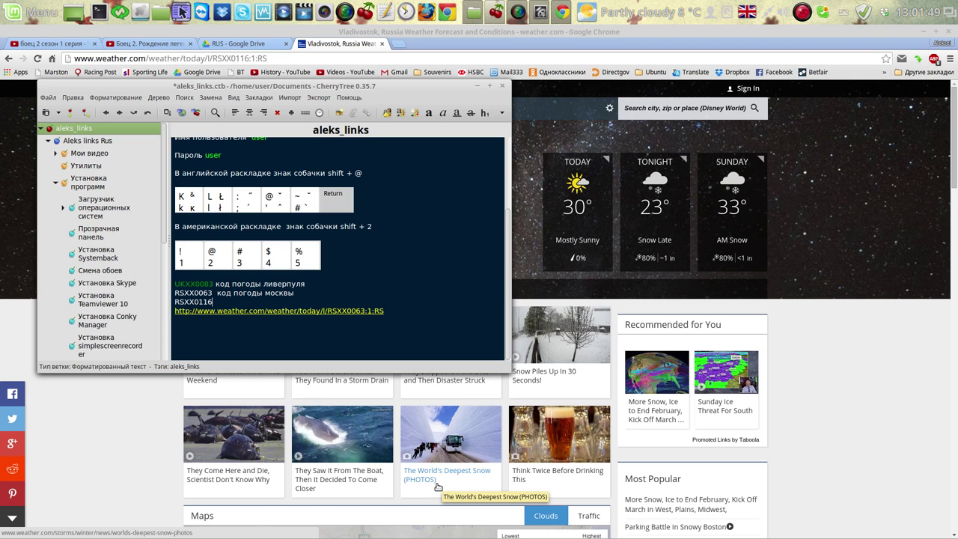
{"action": "key", "text": "ctrl+s"}
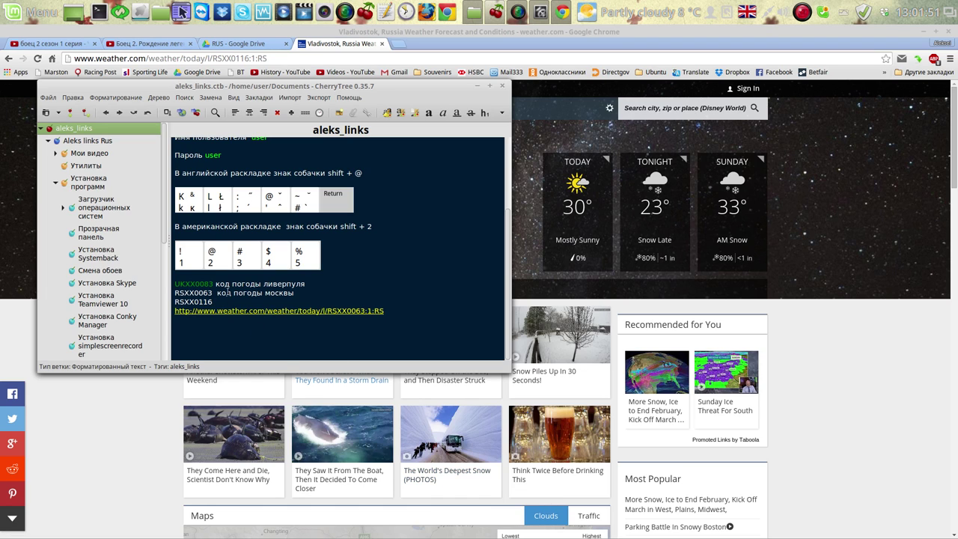
Append 'код погоды владивостока' after RSXX0116 on the new line
{"action": "left_click_drag", "start_coordinate": [216, 284], "coordinate": [264, 285]}
{"action": "right_click", "coordinate": [263, 285]}
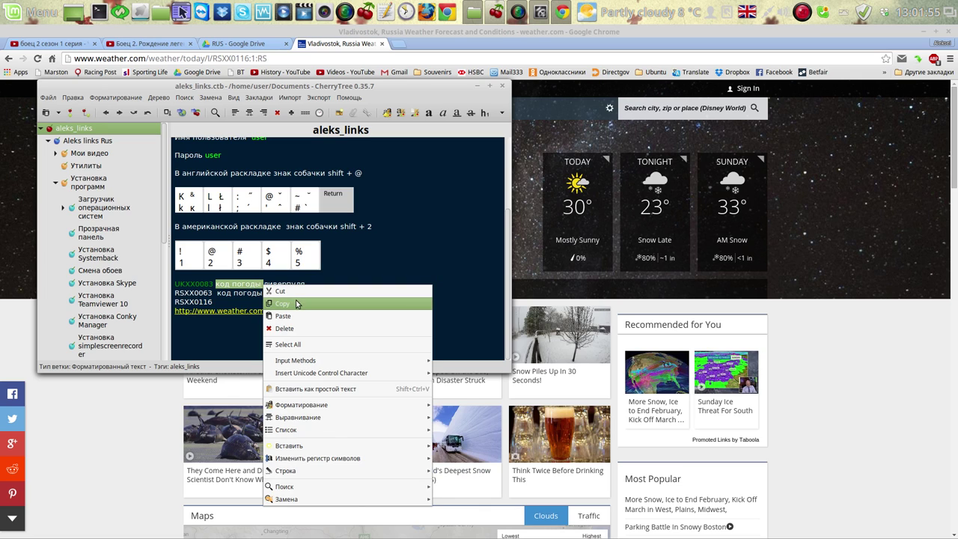
{"action": "left_click", "coordinate": [288, 303]}
{"action": "left_click", "coordinate": [250, 298]}
{"action": "right_click", "coordinate": [251, 297]}
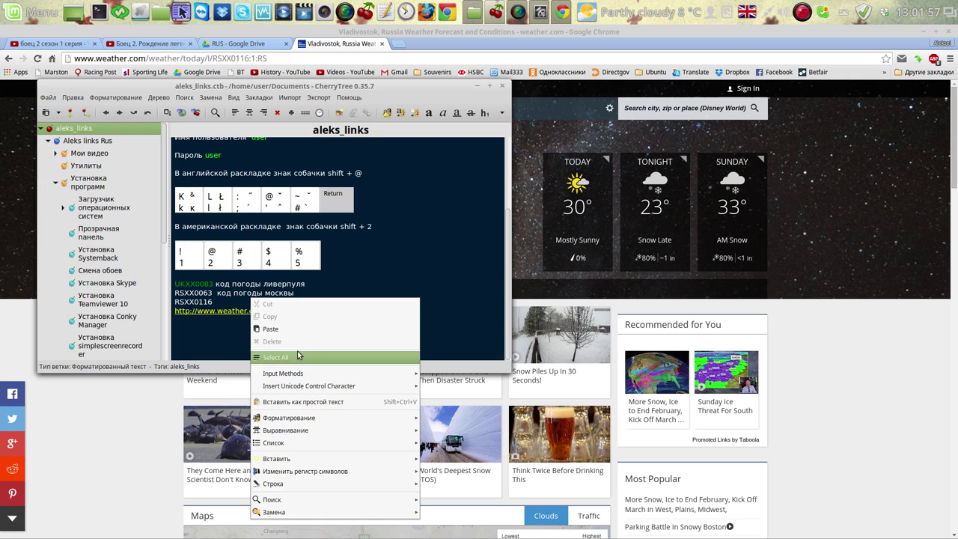
{"action": "left_click", "coordinate": [298, 329]}
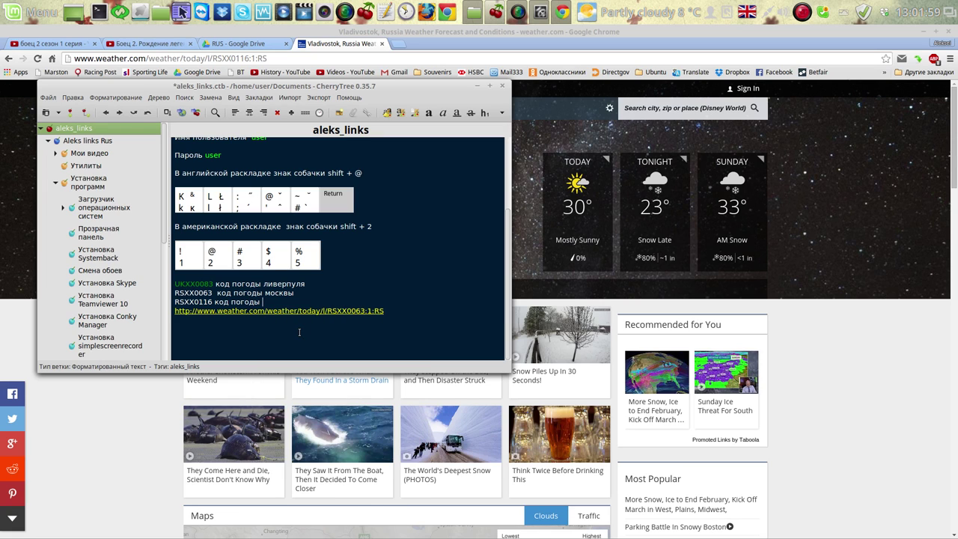
{"action": "key", "text": "alt+shift"}
{"action": "type", "text": "владив"}
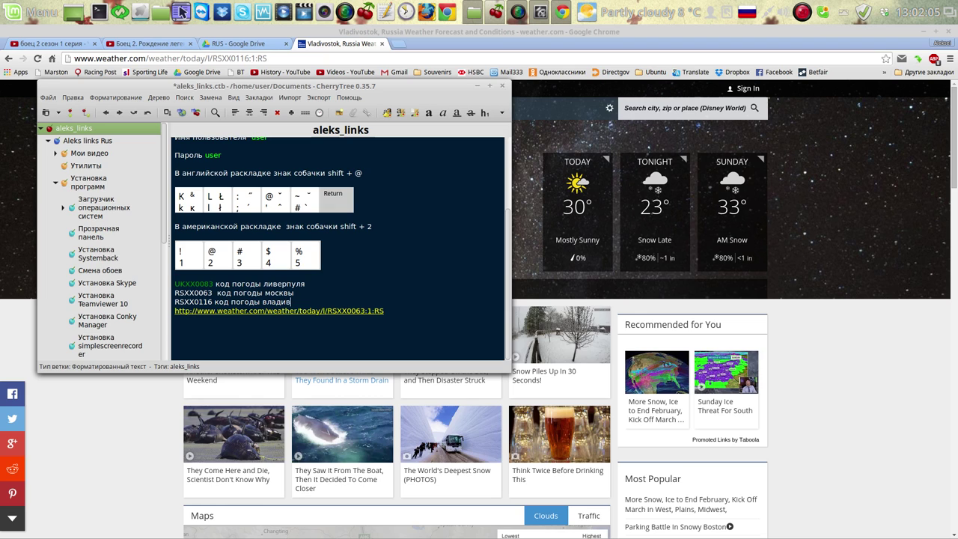
{"action": "type", "text": "остока"}
Copy RSXX0116 from the Vladivostok line and minimize CherryTree
{"action": "left_click_drag", "start_coordinate": [213, 301], "coordinate": [175, 304]}
{"action": "right_click", "coordinate": [178, 305]}
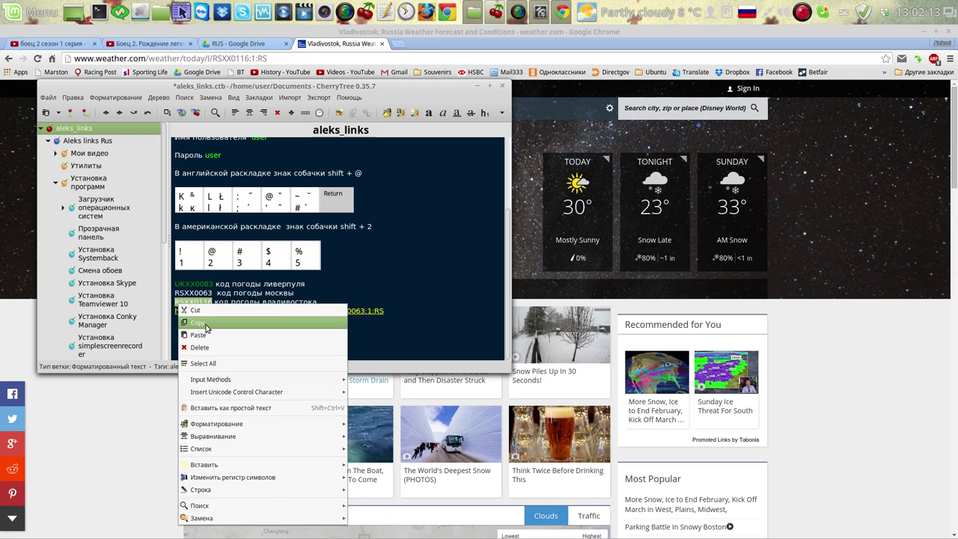
{"action": "left_click", "coordinate": [211, 320]}
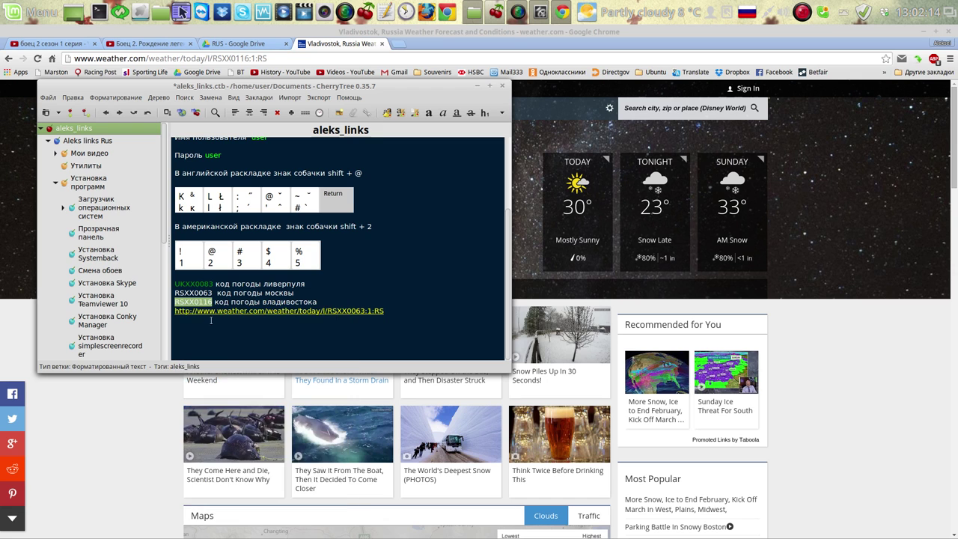
{"action": "left_click", "coordinate": [477, 87]}
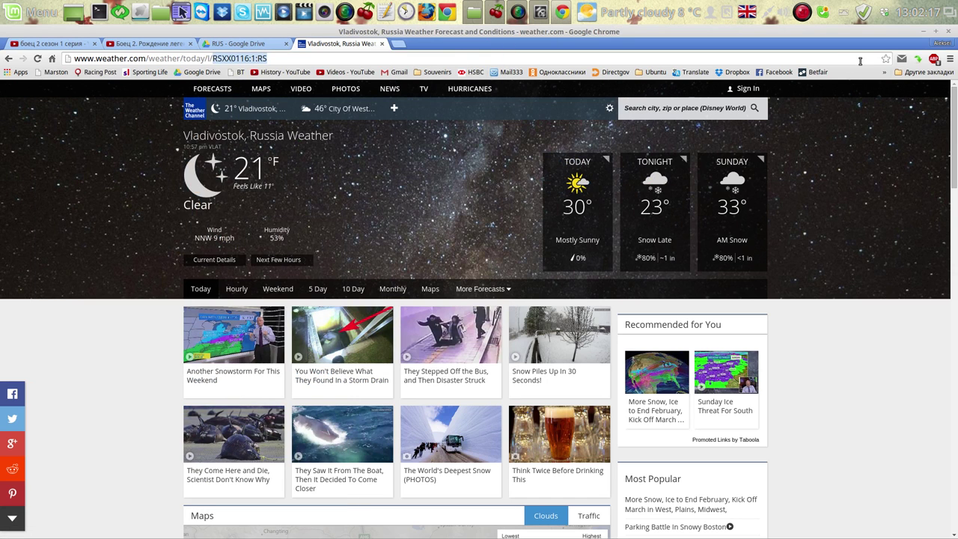
Paste RSXX0116 over WOEID UKXX0083, close the applet settings, and open the forecast
{"action": "left_click", "coordinate": [921, 32]}
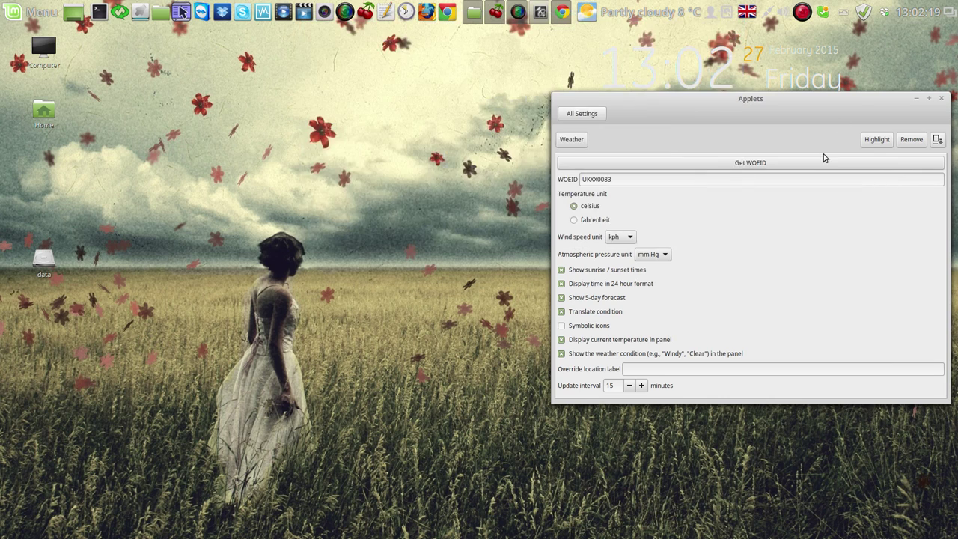
{"action": "left_click_drag", "start_coordinate": [614, 178], "coordinate": [573, 179]}
{"action": "right_click", "coordinate": [591, 176]}
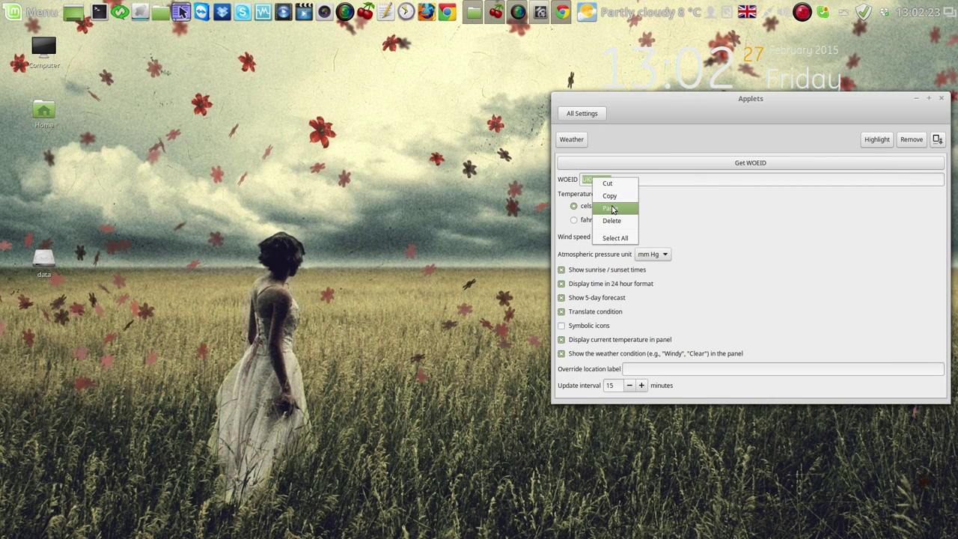
{"action": "left_click", "coordinate": [612, 204]}
{"action": "left_click_drag", "start_coordinate": [801, 110], "coordinate": [444, 117]}
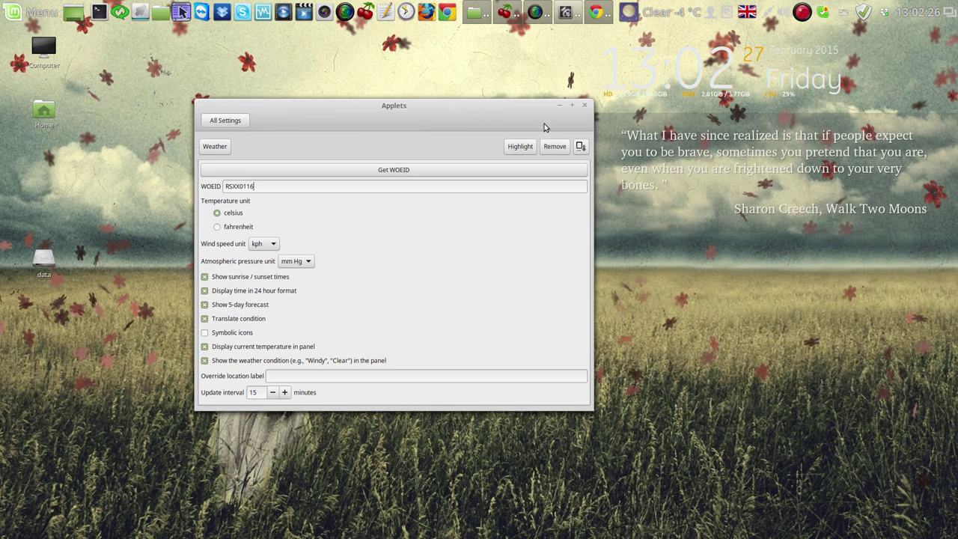
{"action": "left_click", "coordinate": [587, 109]}
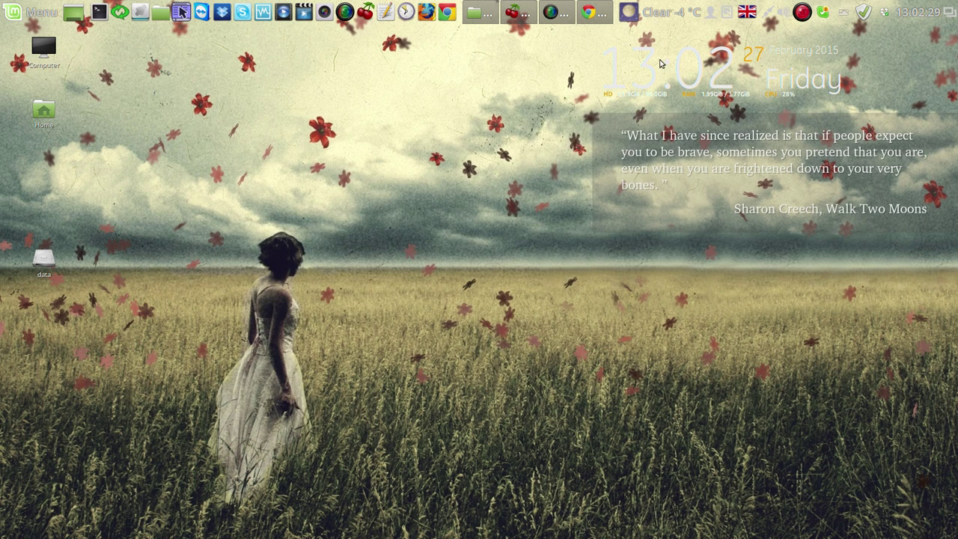
{"action": "left_click", "coordinate": [656, 13]}
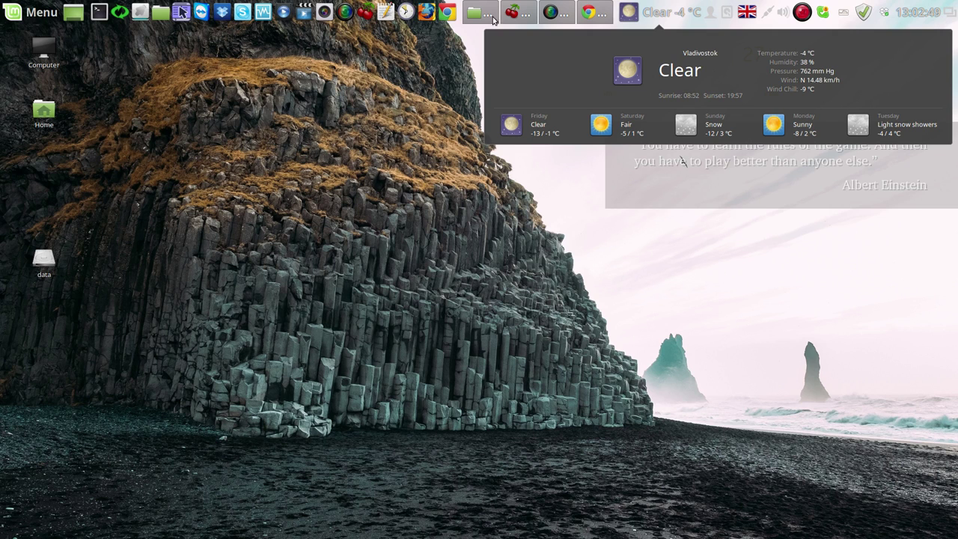
Close the Vladivostok forecast and CherryTree notes, then open the panel calendar
{"action": "left_click", "coordinate": [519, 13]}
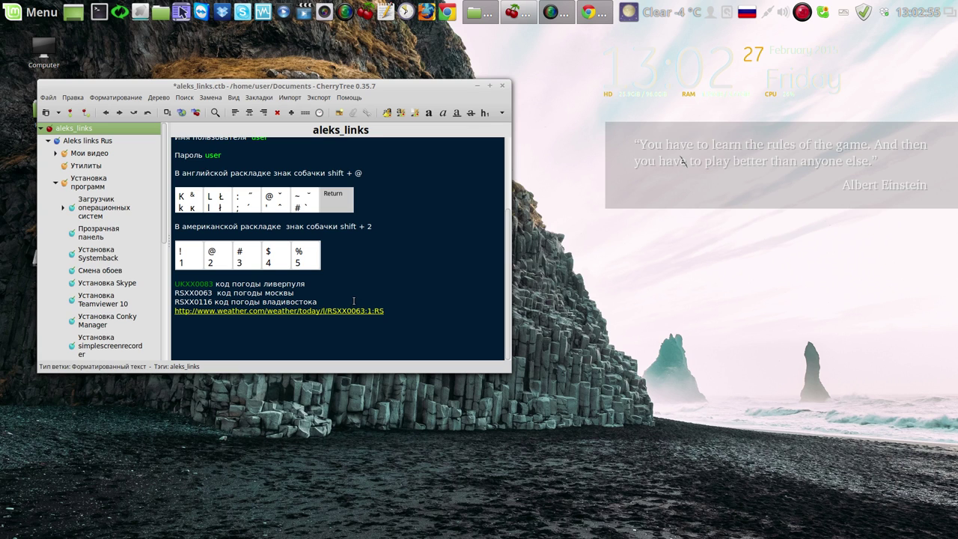
{"action": "left_click", "coordinate": [502, 87]}
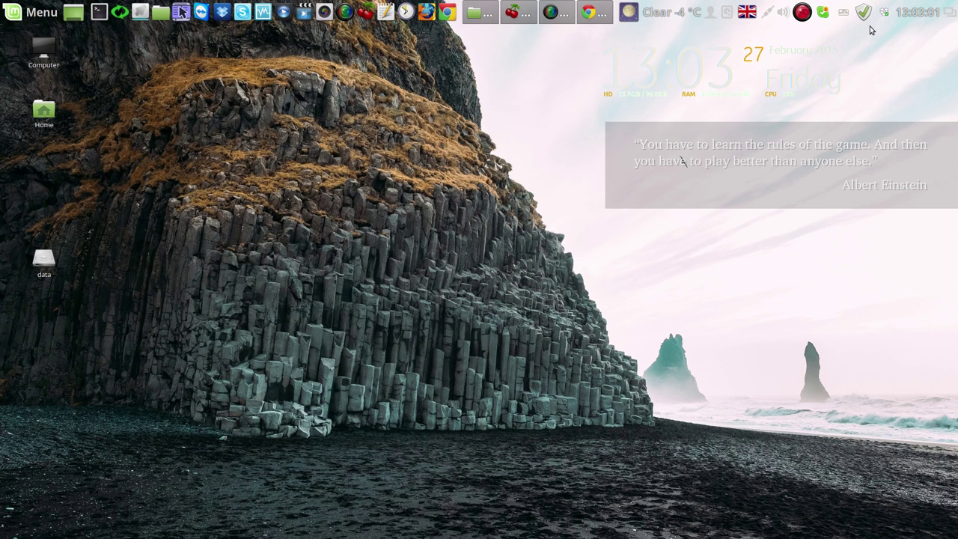
{"action": "left_click", "coordinate": [915, 13]}
Open Date & Time settings and unlock them with the account password
{"action": "left_click", "coordinate": [883, 183]}
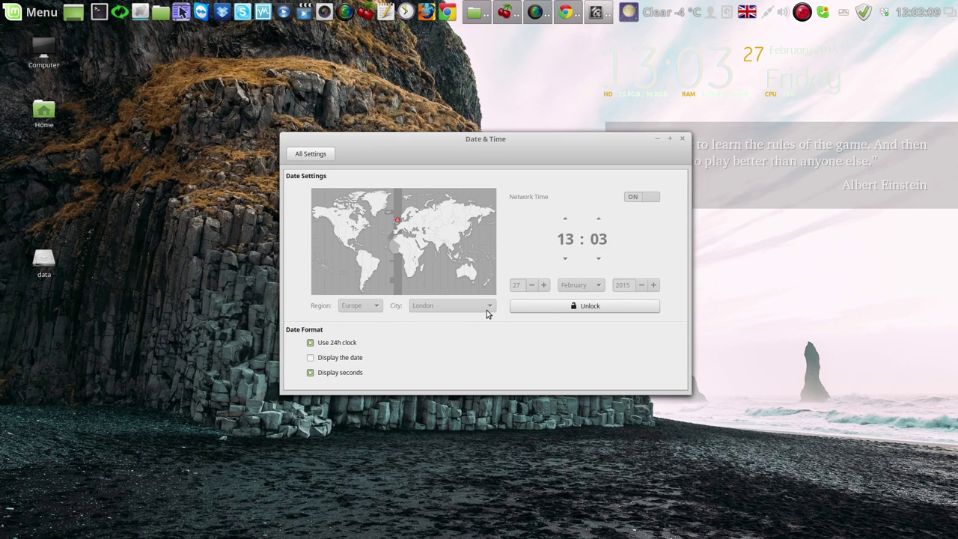
{"action": "left_click", "coordinate": [575, 304]}
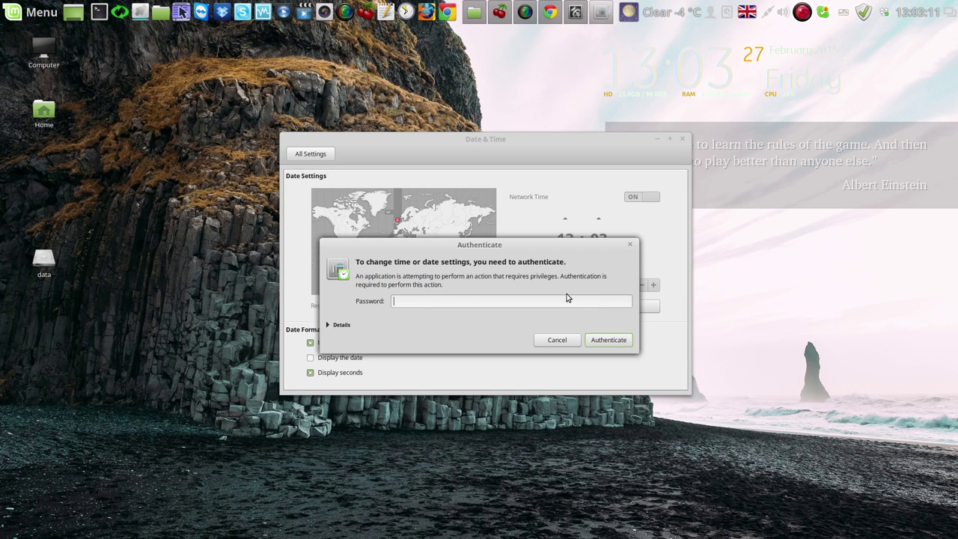
{"action": "type", "text": "*"}
{"action": "key", "text": "BackSpace"}
{"action": "type", "text": "***"}
{"action": "left_click", "coordinate": [616, 341]}
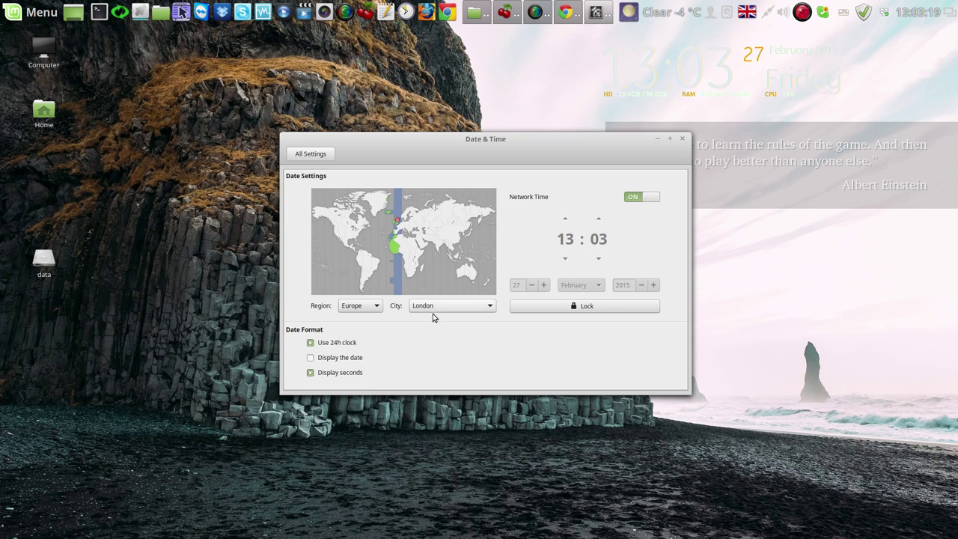
Set the time zone to Europe/Moscow on the map and switch network time off
{"action": "left_click", "coordinate": [437, 223]}
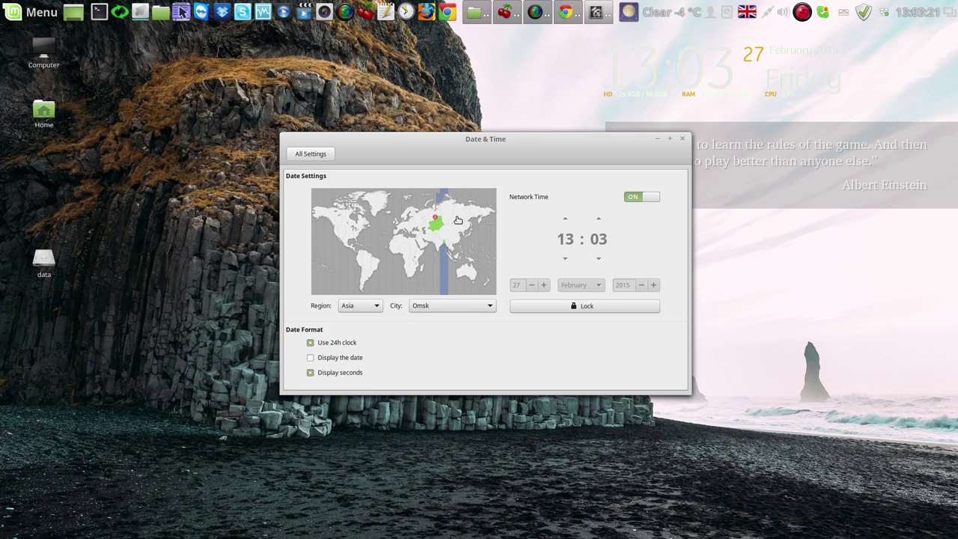
{"action": "left_click", "coordinate": [464, 219]}
{"action": "left_click", "coordinate": [477, 215]}
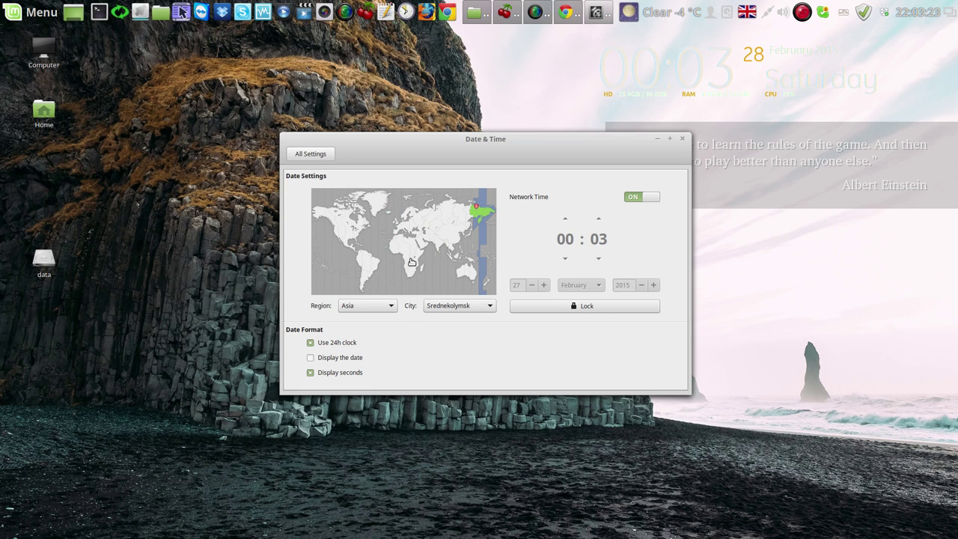
{"action": "left_click", "coordinate": [411, 261]}
{"action": "left_click", "coordinate": [400, 249]}
{"action": "left_click", "coordinate": [344, 231]}
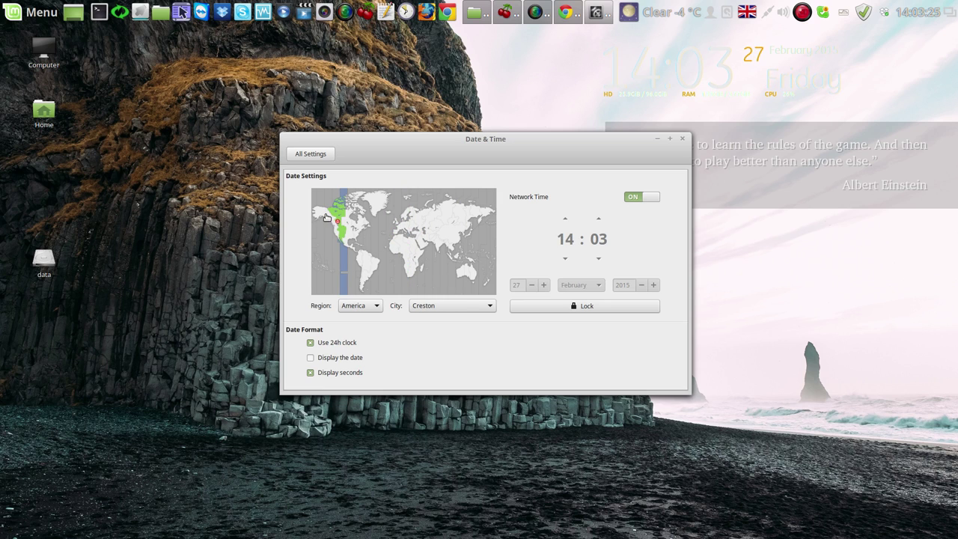
{"action": "left_click", "coordinate": [326, 217]}
{"action": "left_click", "coordinate": [387, 200]}
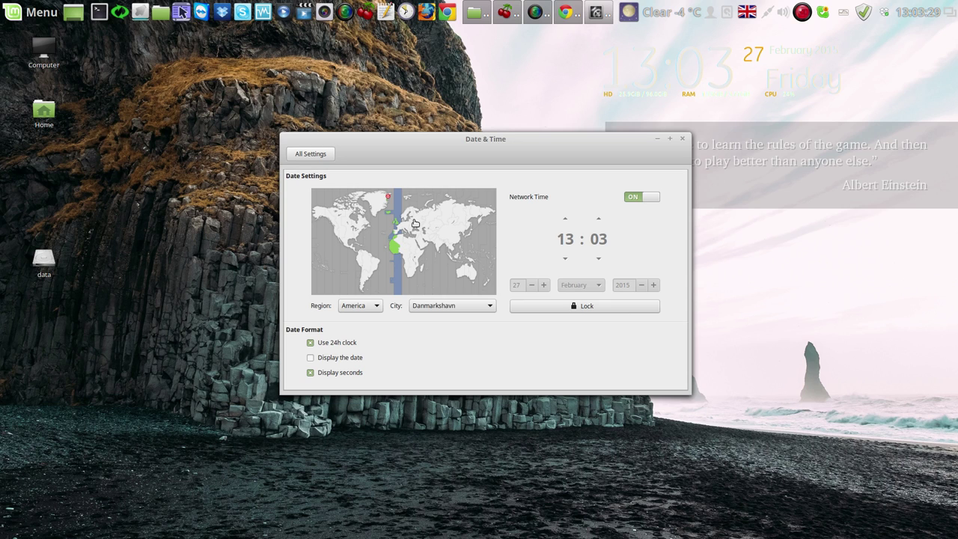
{"action": "left_click", "coordinate": [415, 223]}
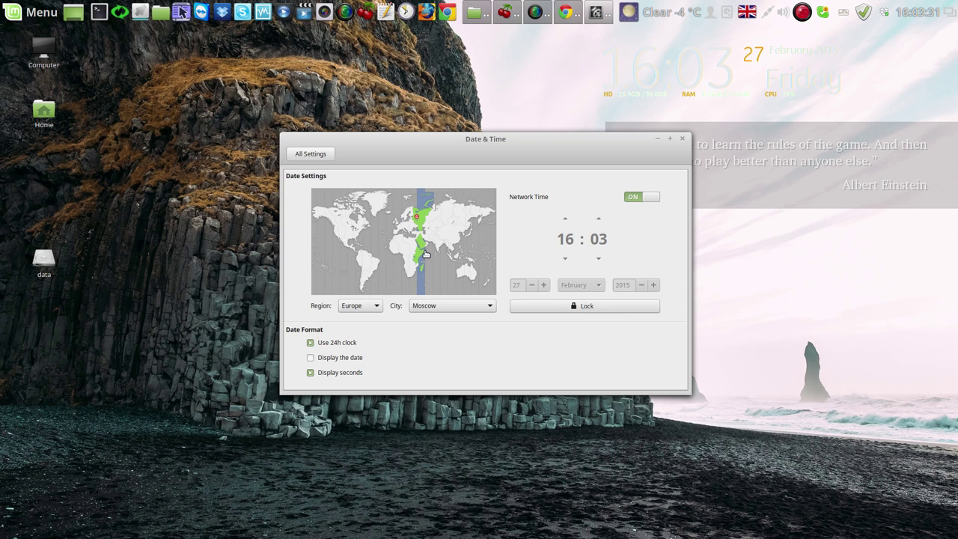
{"action": "left_click", "coordinate": [651, 196]}
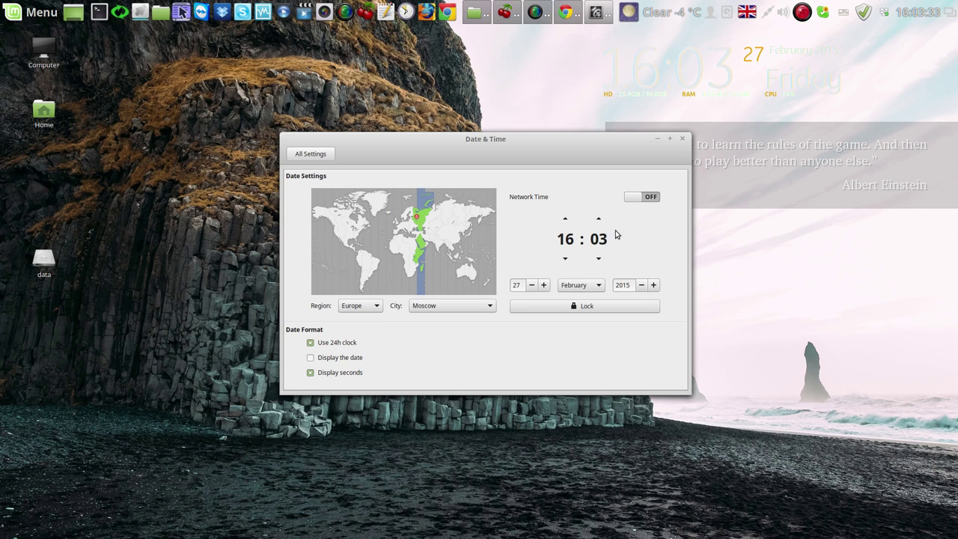
Nudge the hour and minutes up and back to 16:03, and lower the day to 26
{"action": "left_click", "coordinate": [565, 218]}
{"action": "left_click", "coordinate": [565, 258]}
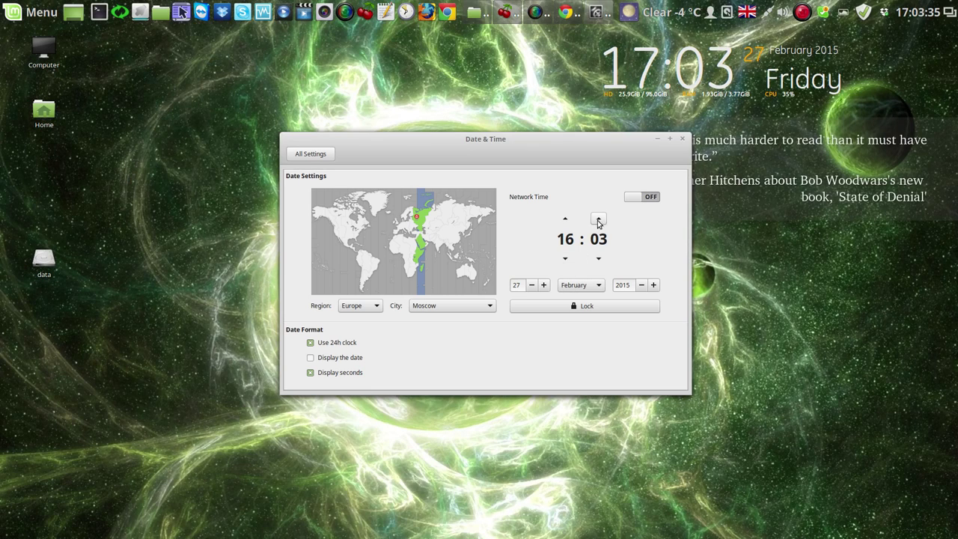
{"action": "left_click", "coordinate": [598, 220]}
{"action": "left_click", "coordinate": [596, 260]}
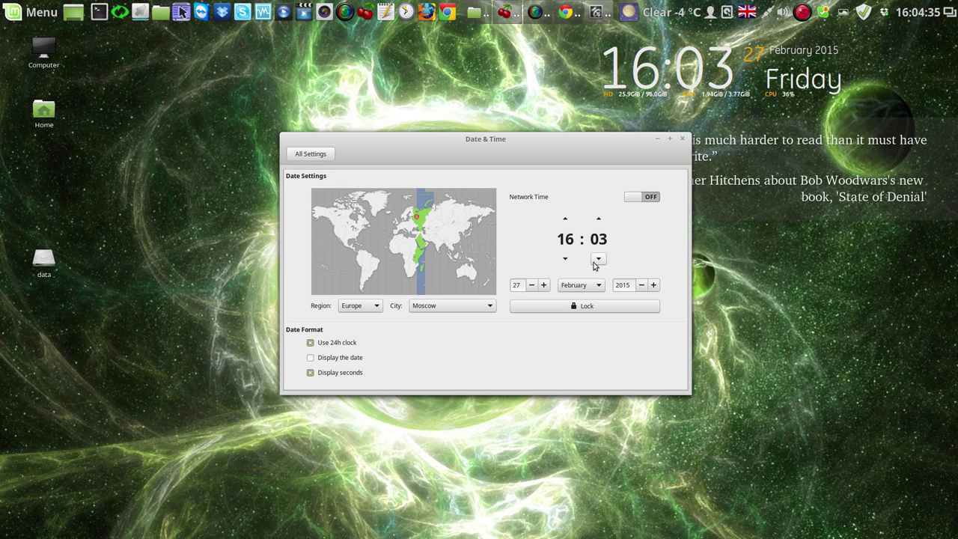
{"action": "left_click", "coordinate": [532, 285]}
Turn network time back on, lock the settings and close Date & Time
{"action": "left_click", "coordinate": [649, 197]}
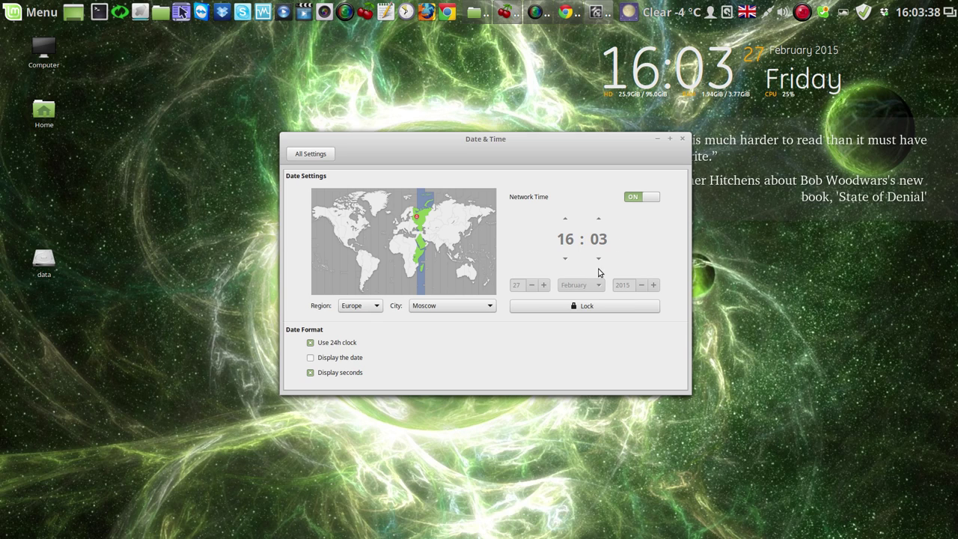
{"action": "left_click", "coordinate": [583, 307]}
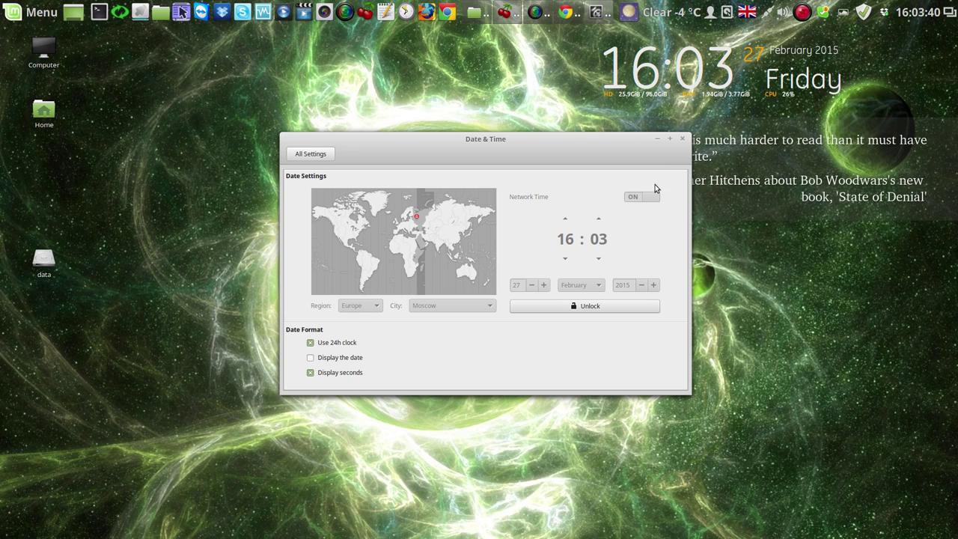
{"action": "left_click", "coordinate": [682, 139]}
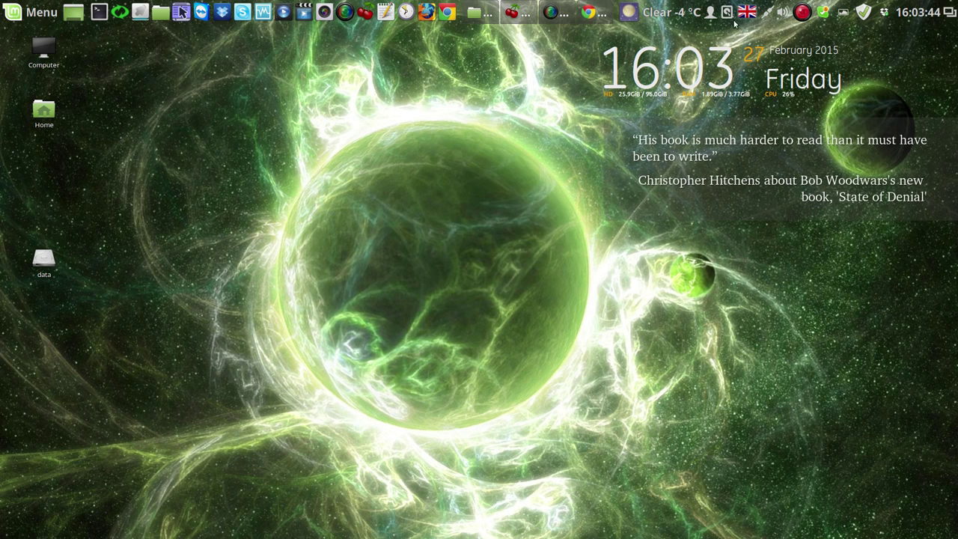
Open Account Details from the user menu and bring up its Change password dialog
{"action": "left_click", "coordinate": [710, 13]}
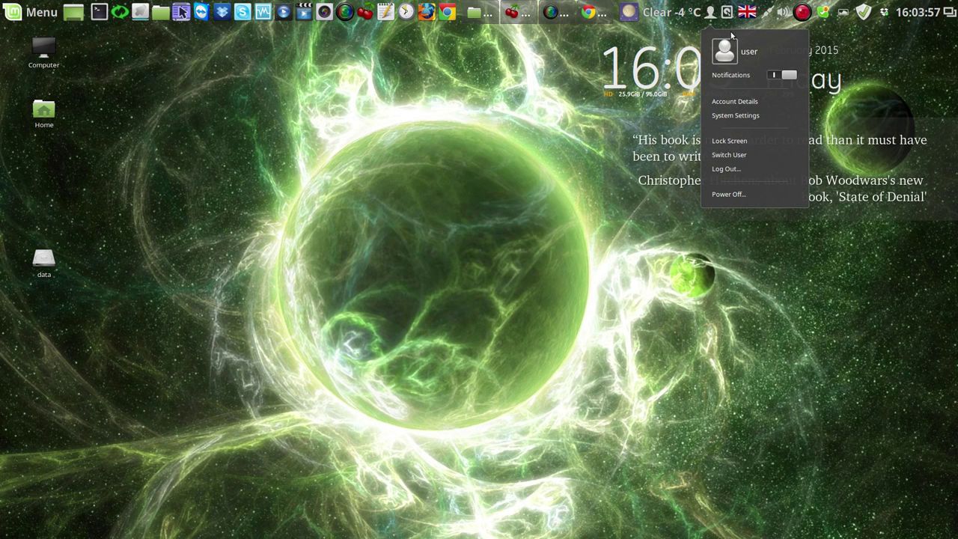
{"action": "left_click", "coordinate": [735, 103]}
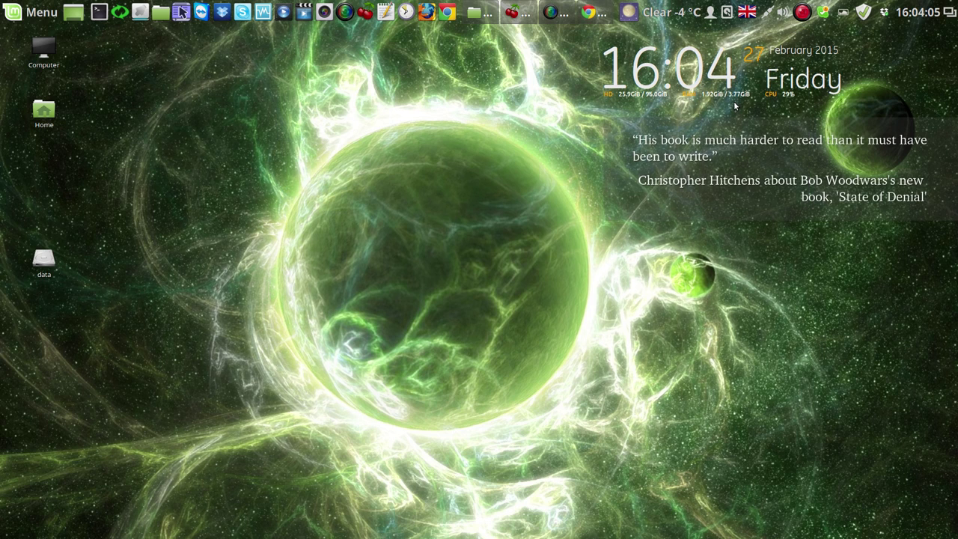
{"action": "left_click_drag", "start_coordinate": [592, 128], "coordinate": [467, 86]}
{"action": "left_click", "coordinate": [383, 176]}
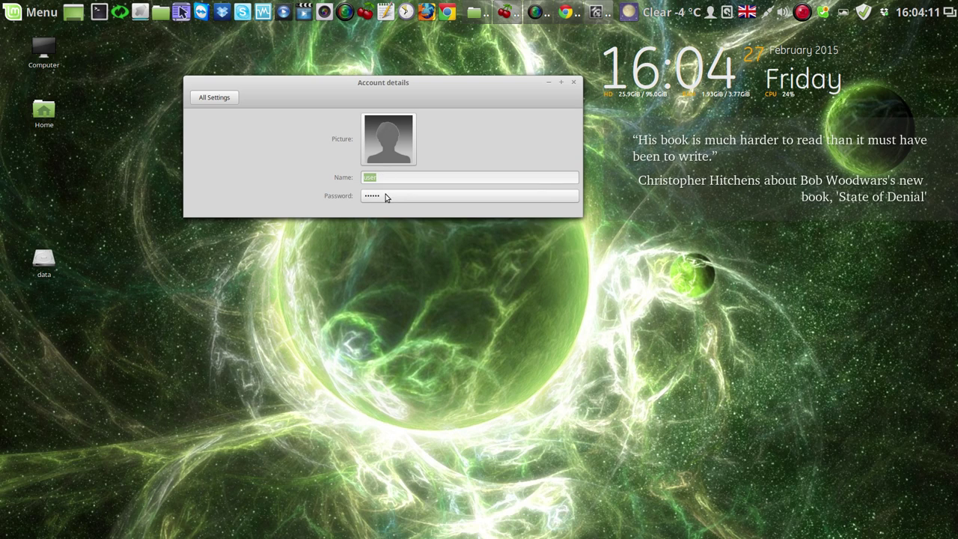
{"action": "left_click", "coordinate": [378, 197]}
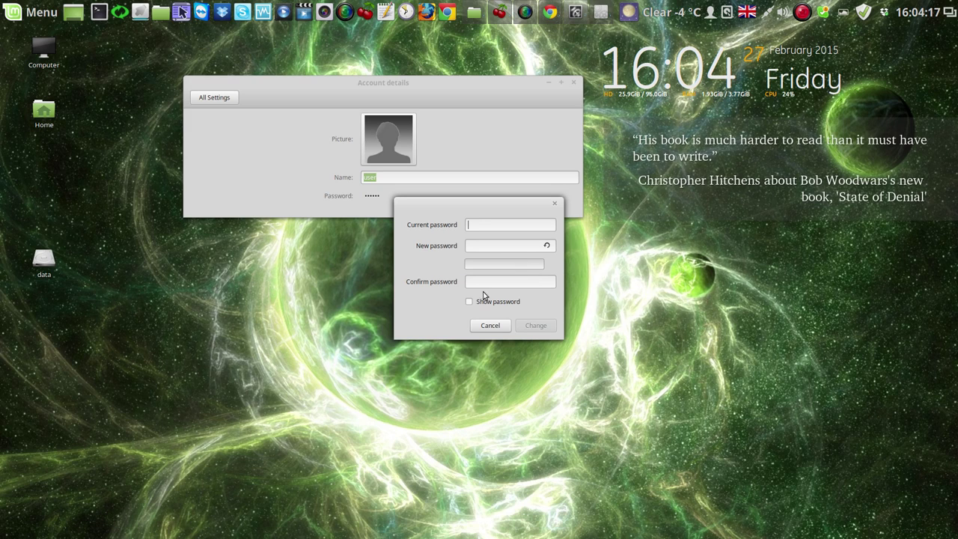
With Show password ticked, enter the current and new passwords, then cancel and close Account details
{"action": "left_click", "coordinate": [470, 302]}
{"action": "type", "text": "••"}
{"action": "left_click", "coordinate": [496, 248]}
{"action": "type", "text": "1"}
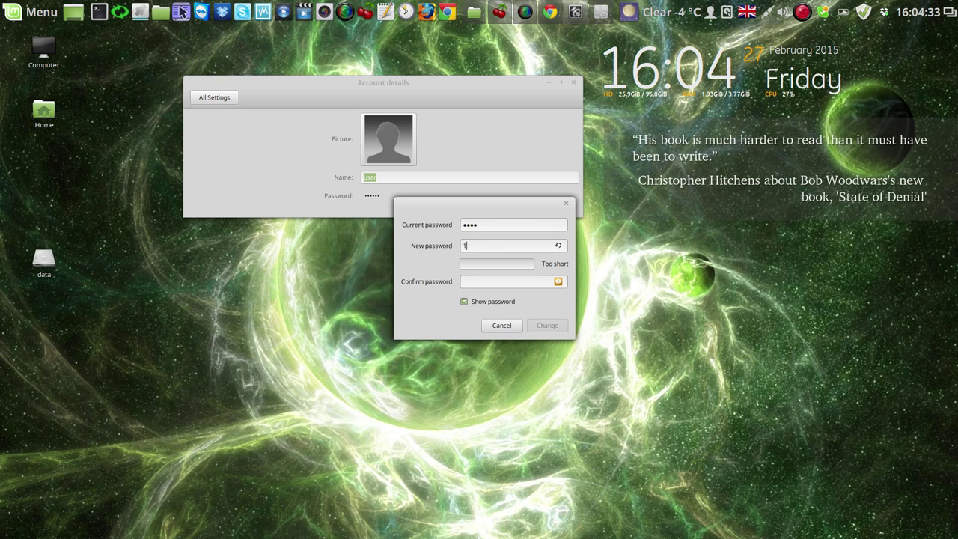
{"action": "type", "text": "2345678"}
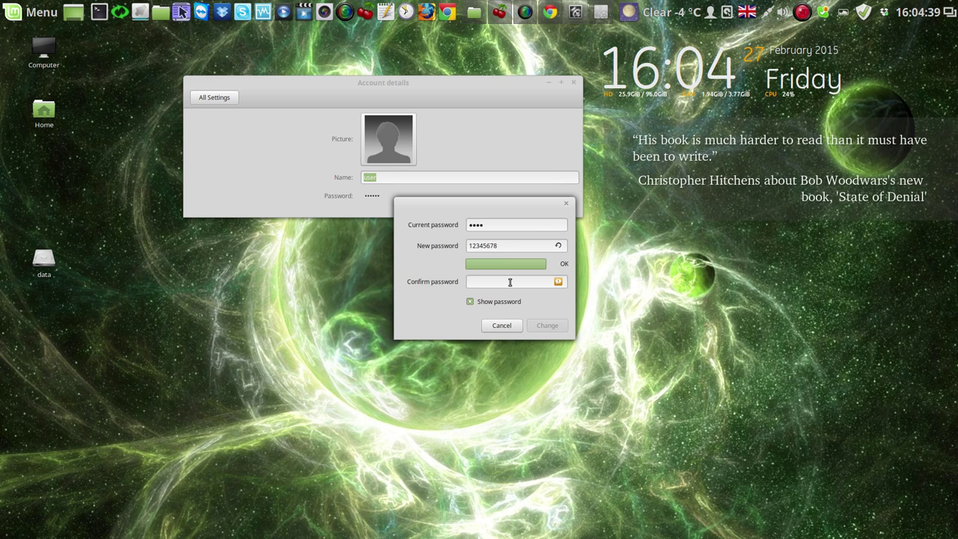
{"action": "type", "text": "12345678"}
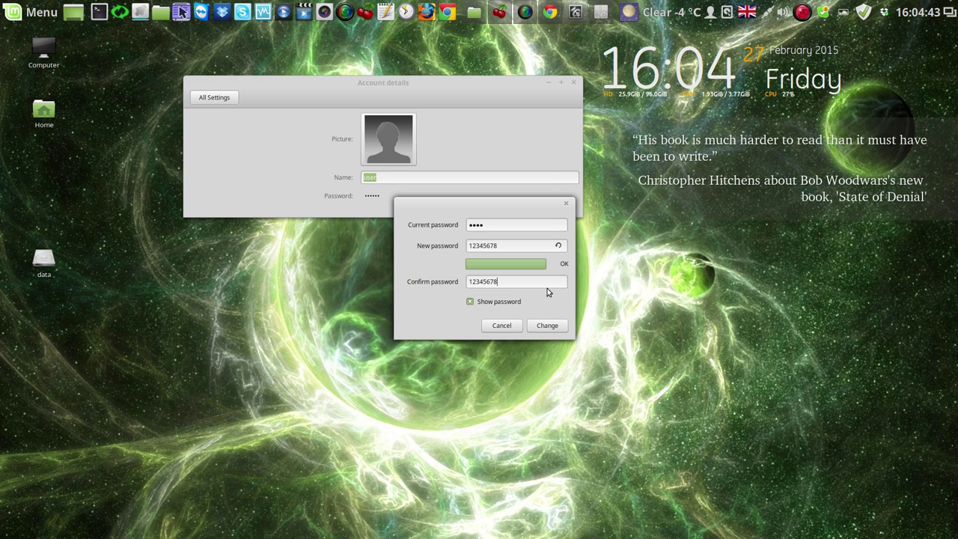
{"action": "left_click", "coordinate": [502, 326]}
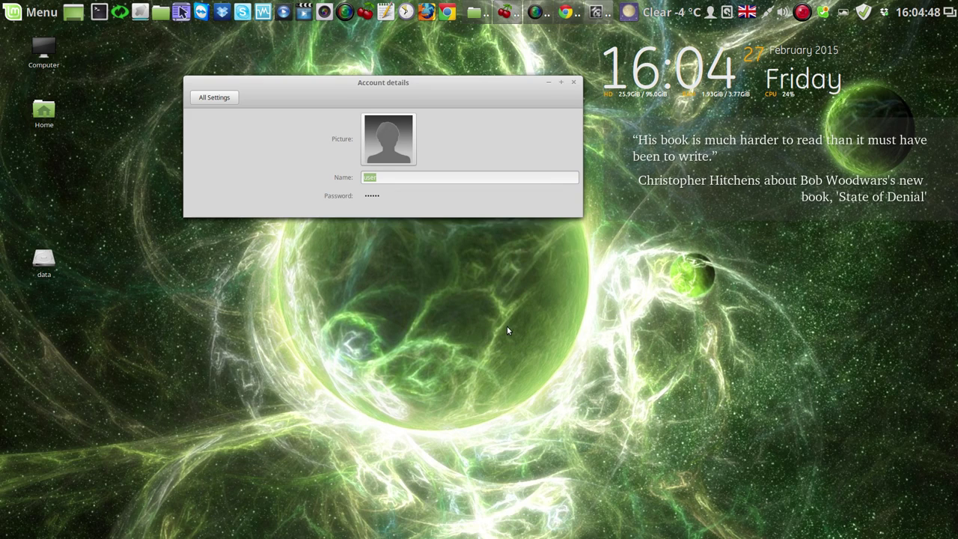
{"action": "left_click", "coordinate": [574, 83]}
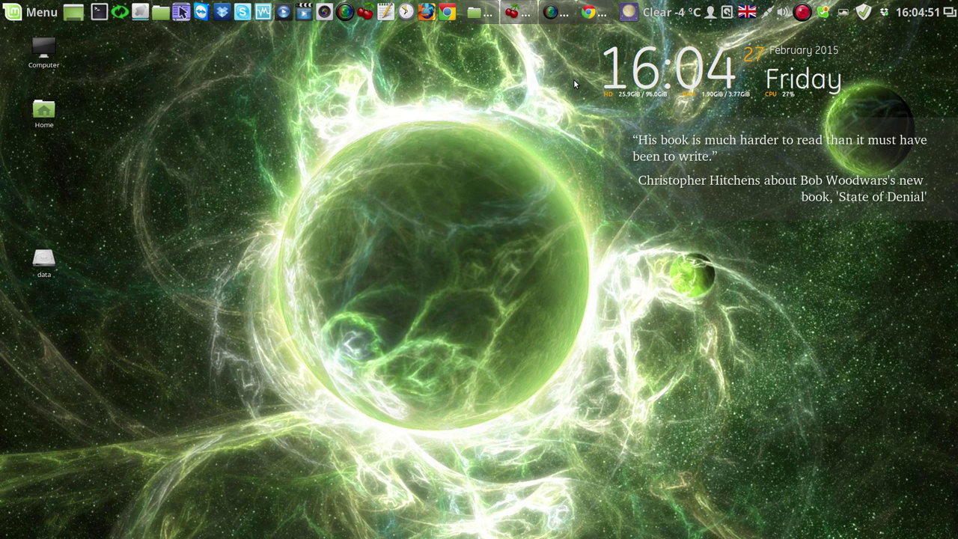
Launch System Settings from the Menu and open Users and Groups under Administration
{"action": "left_click", "coordinate": [14, 13]}
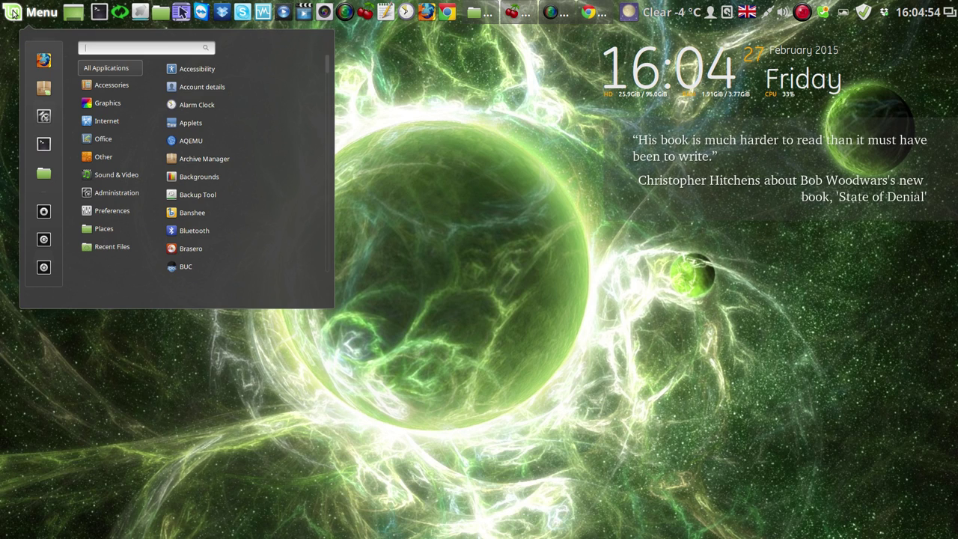
{"action": "left_click", "coordinate": [44, 116]}
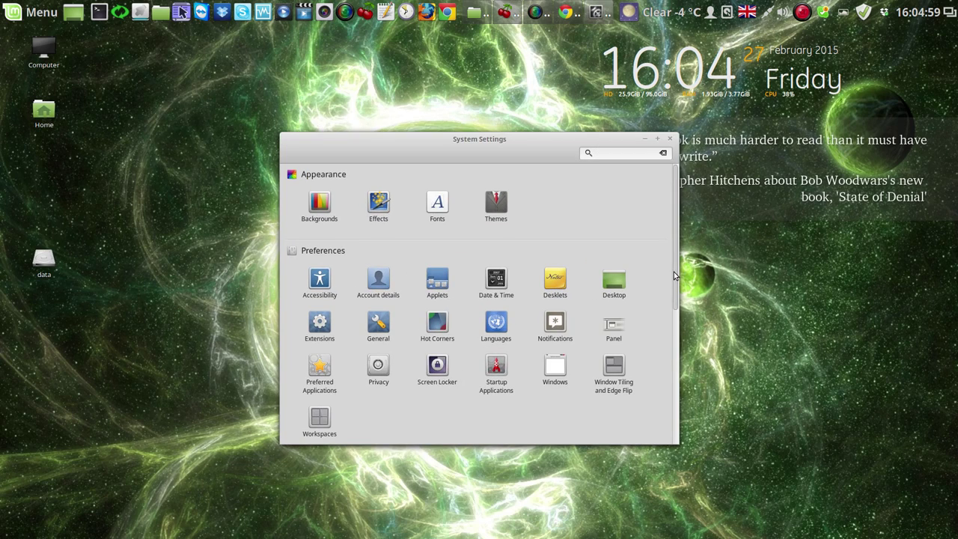
{"action": "left_click_drag", "start_coordinate": [673, 272], "coordinate": [665, 430]}
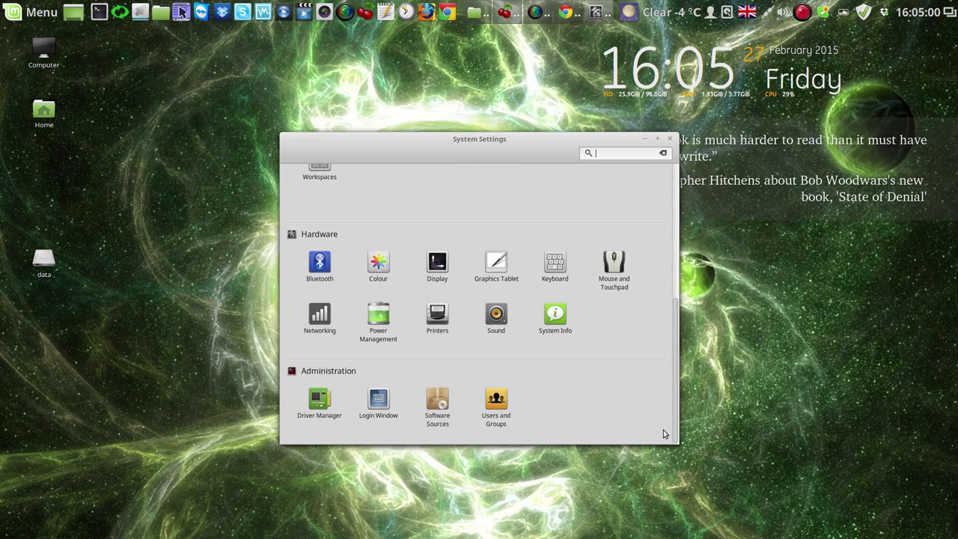
{"action": "left_click", "coordinate": [500, 405]}
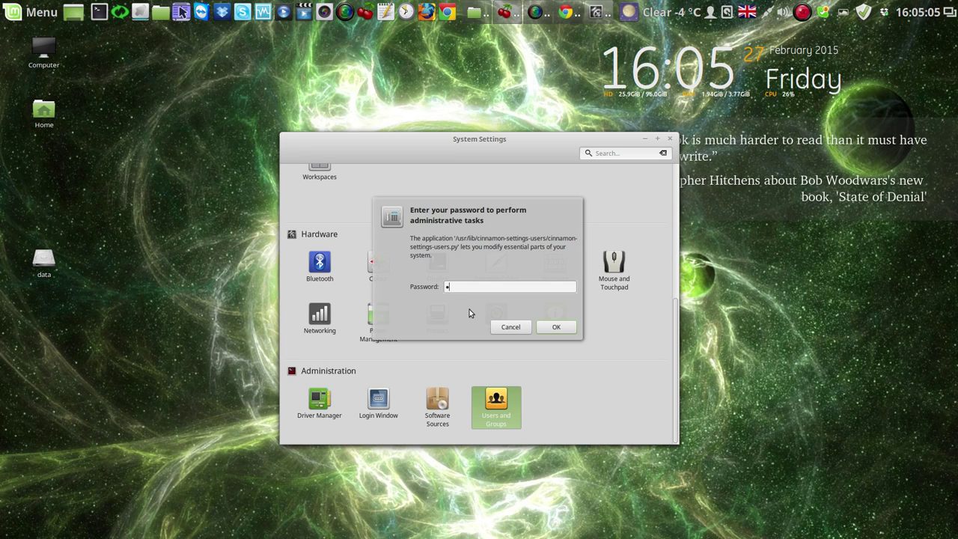
Authenticate with the administrator password, select the existing user and start adding a new user
{"action": "type", "text": "•••••"}
{"action": "left_click", "coordinate": [554, 327]}
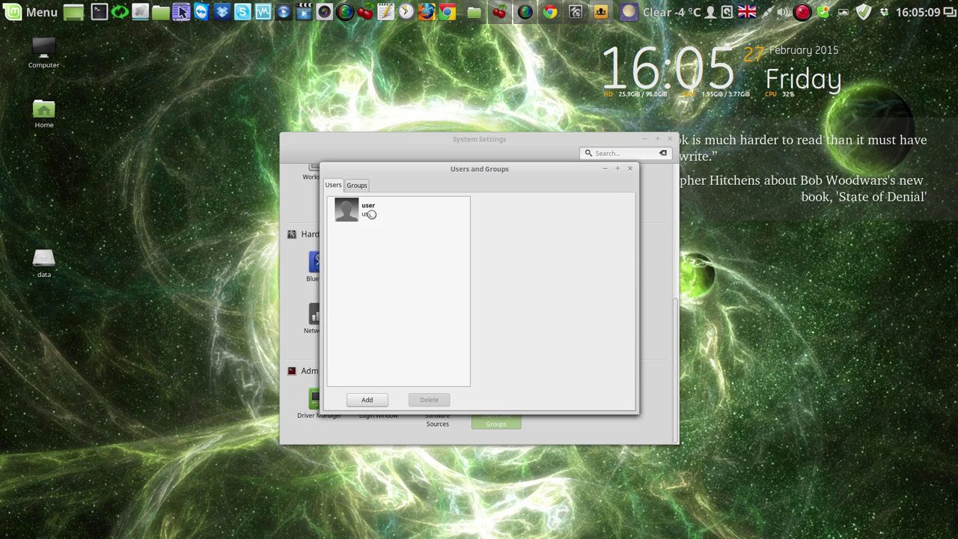
{"action": "left_click", "coordinate": [345, 212]}
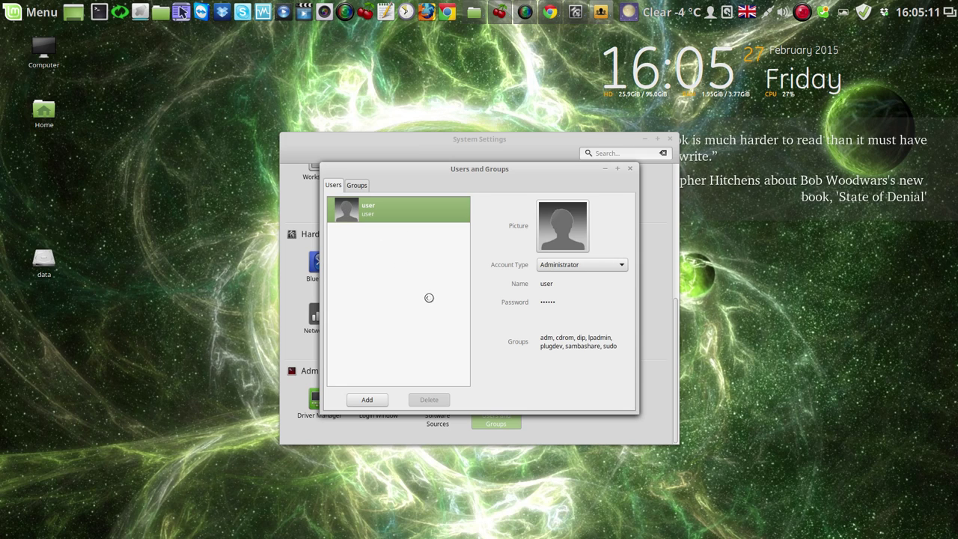
{"action": "left_click", "coordinate": [373, 400]}
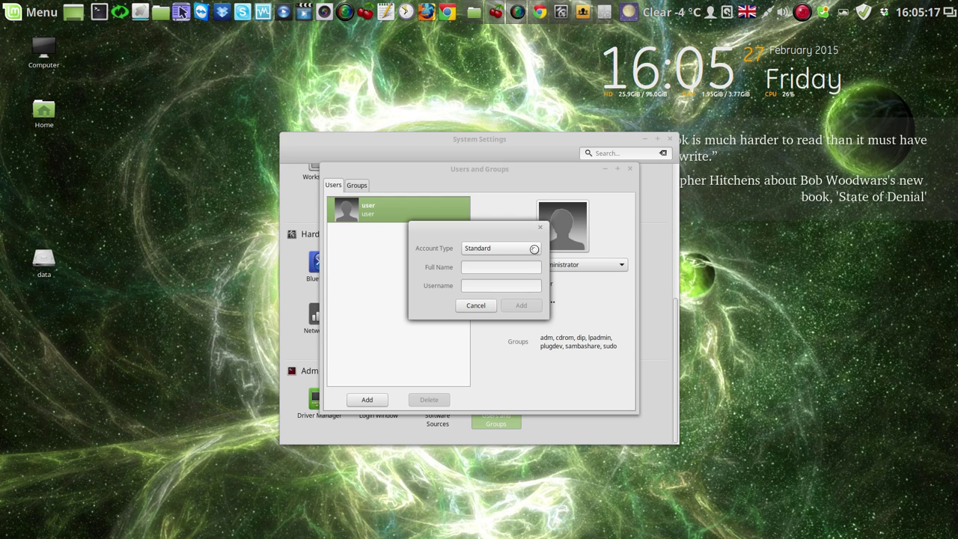
Create an Administrator account with username 'sasha' and a matching full name
{"action": "left_click", "coordinate": [534, 250]}
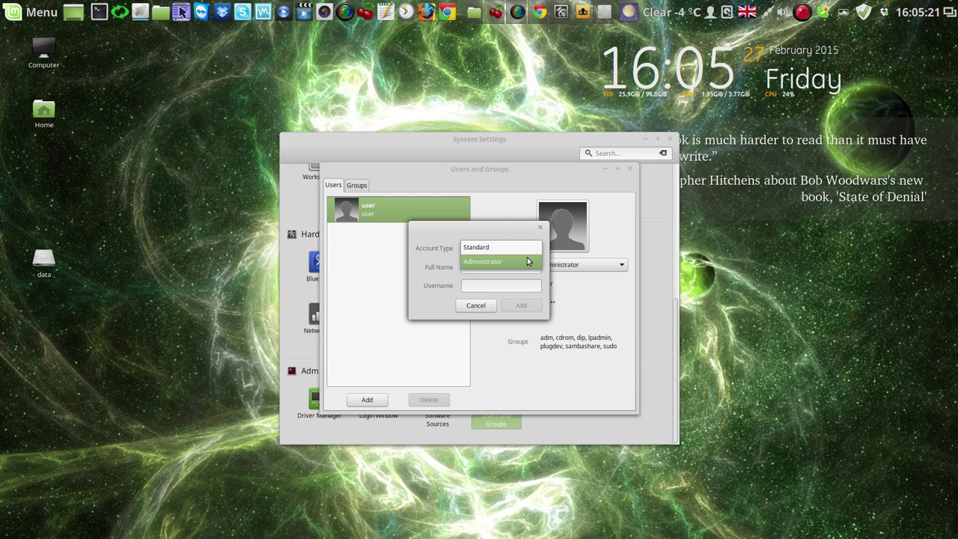
{"action": "left_click", "coordinate": [527, 259]}
{"action": "left_click", "coordinate": [503, 267]}
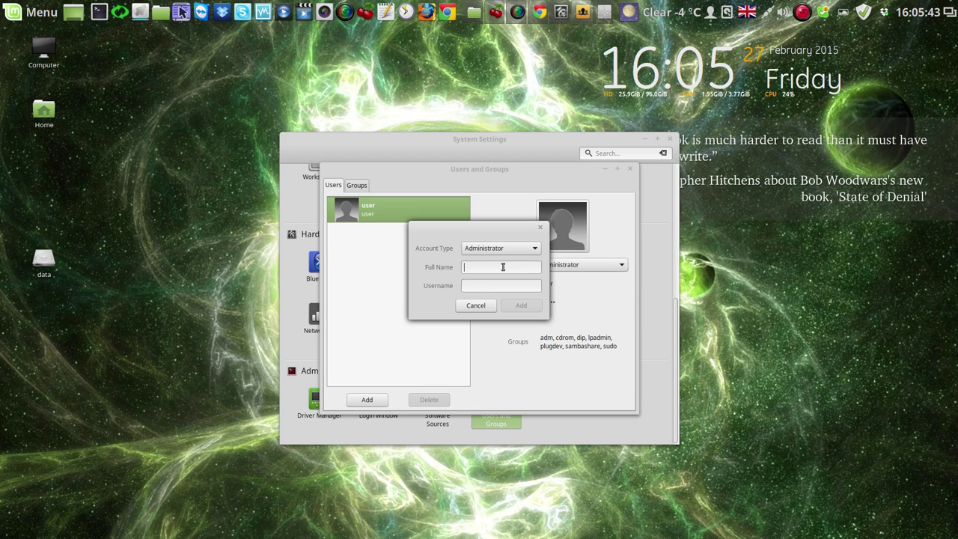
{"action": "type", "text": "sasha"}
{"action": "left_click", "coordinate": [499, 284]}
{"action": "type", "text": "sash"}
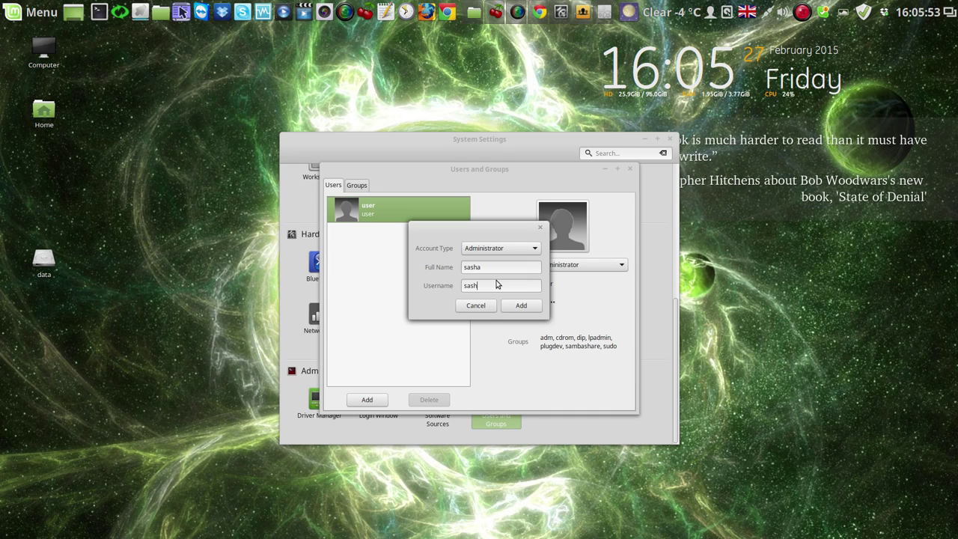
{"action": "type", "text": "a"}
{"action": "left_click", "coordinate": [525, 305]}
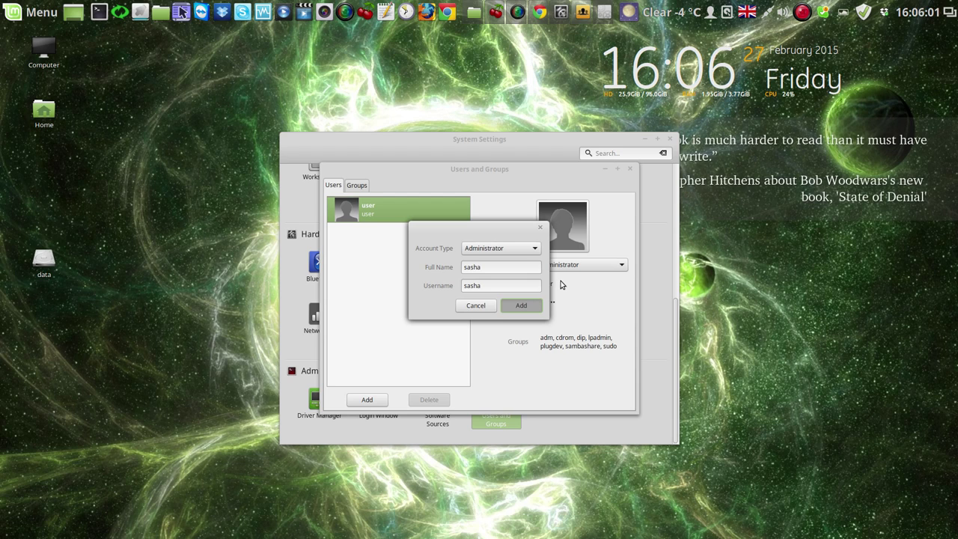
{"action": "key", "text": "Return"}
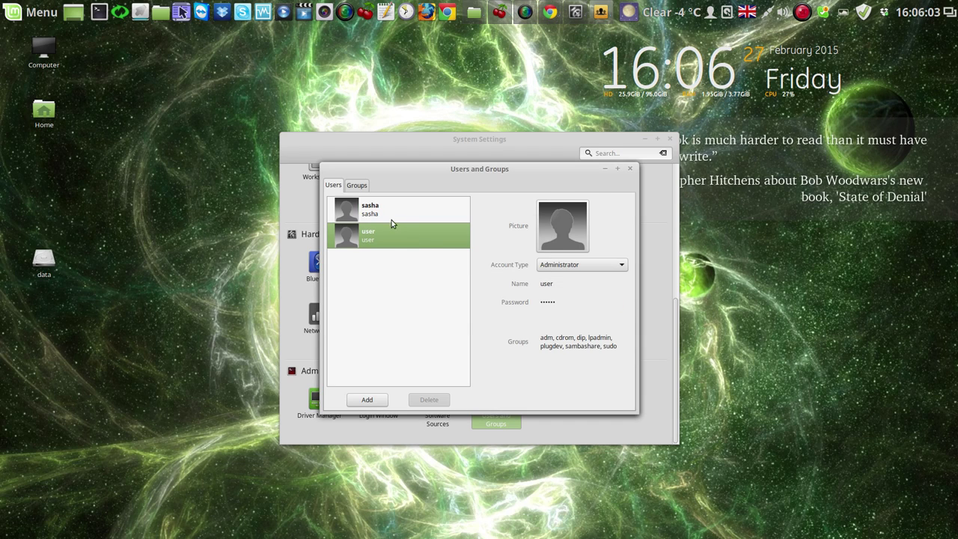
Inspect the new account's Groups and password dialogs, cancel both, and close Users and Groups
{"action": "left_click", "coordinate": [386, 213]}
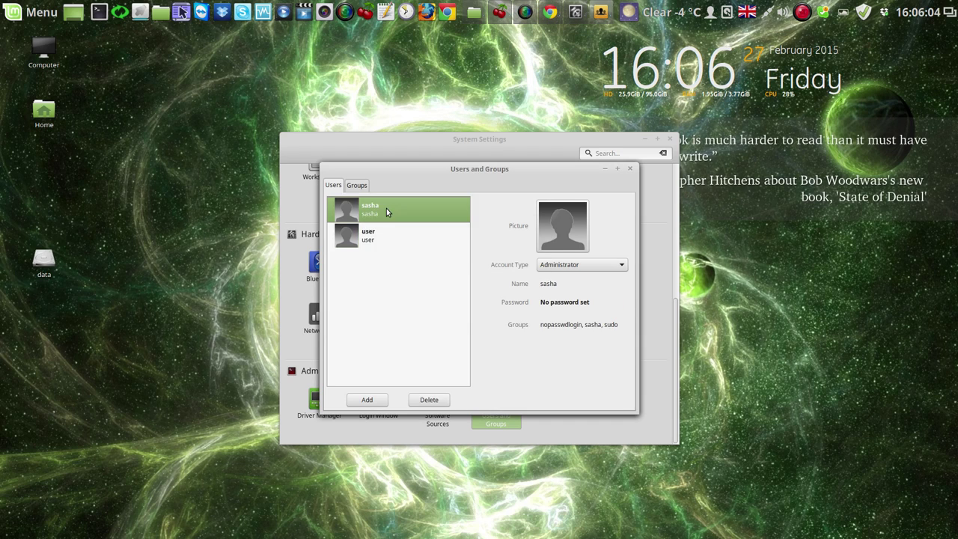
{"action": "left_click", "coordinate": [551, 327]}
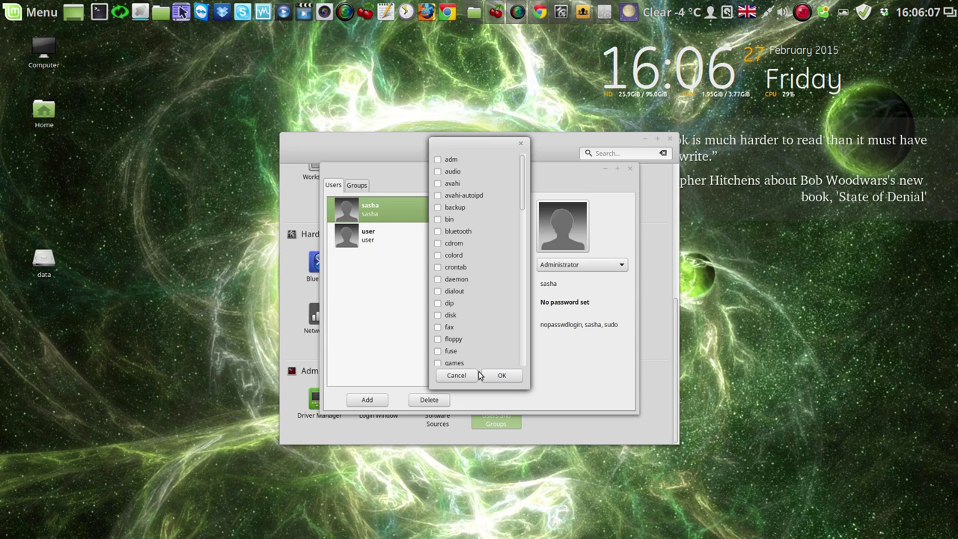
{"action": "left_click", "coordinate": [472, 375]}
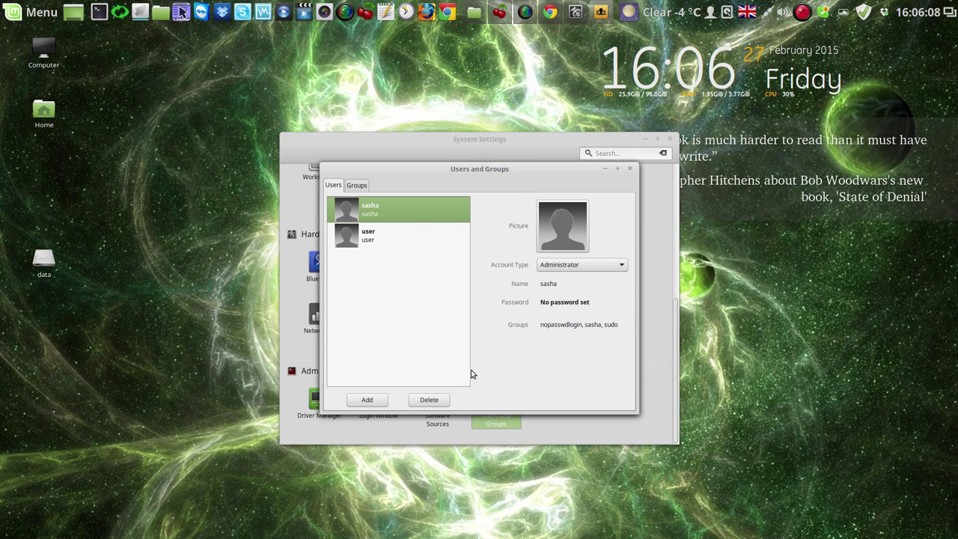
{"action": "left_click", "coordinate": [564, 303]}
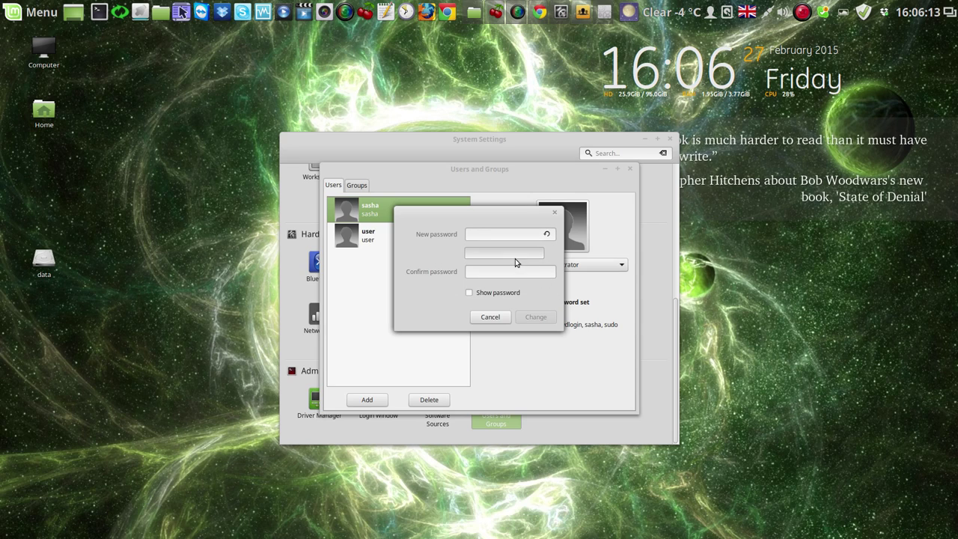
{"action": "left_click", "coordinate": [490, 318]}
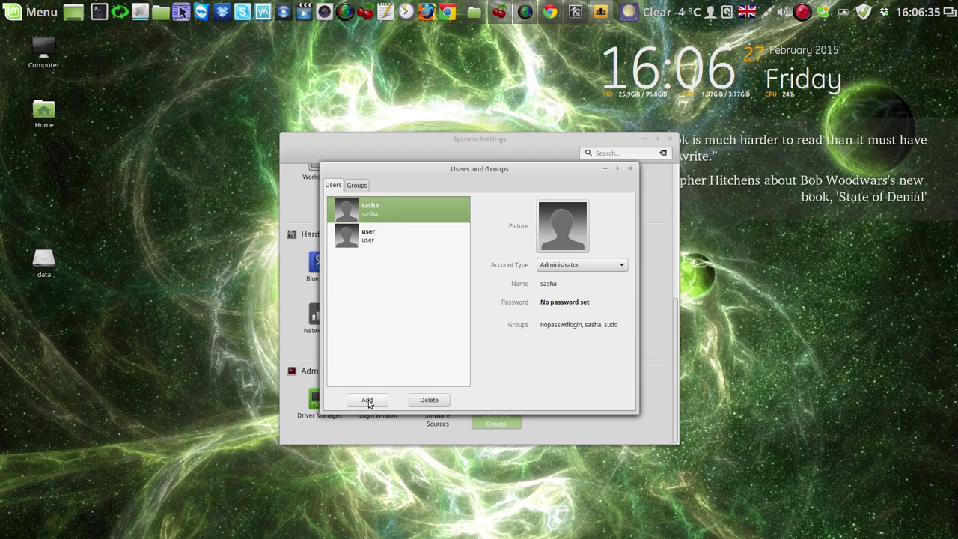
{"action": "left_click", "coordinate": [630, 169]}
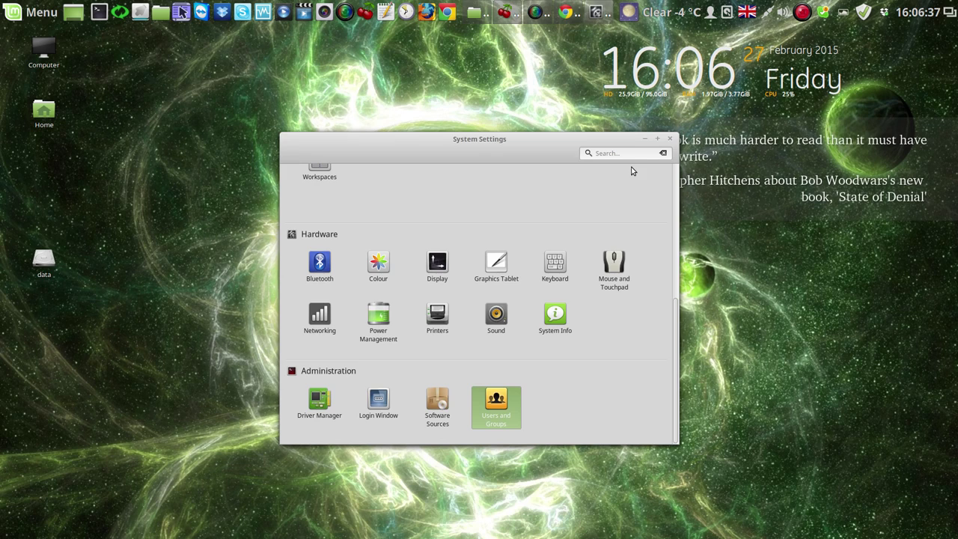
Close System Settings, launch Alarm Clock and start a new alarm
{"action": "left_click", "coordinate": [670, 140]}
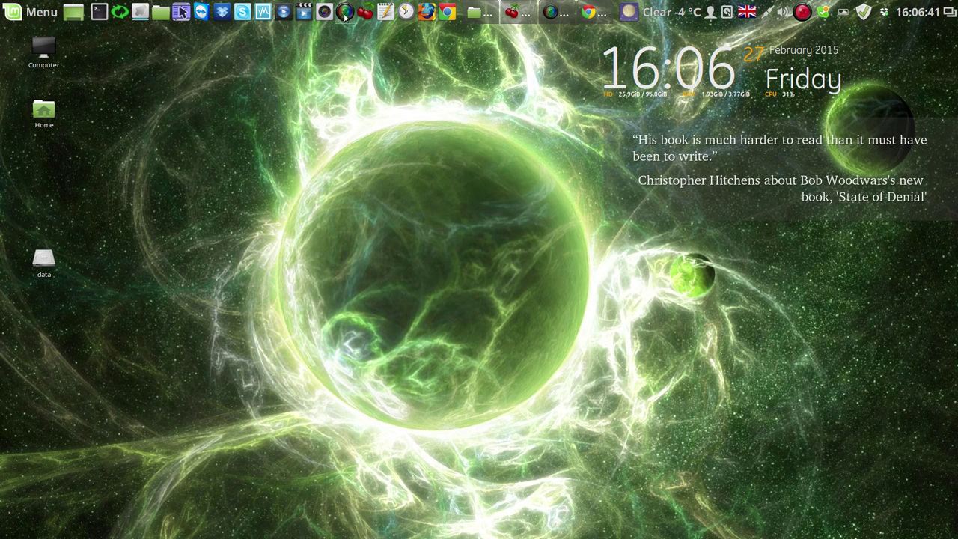
{"action": "left_click", "coordinate": [408, 13]}
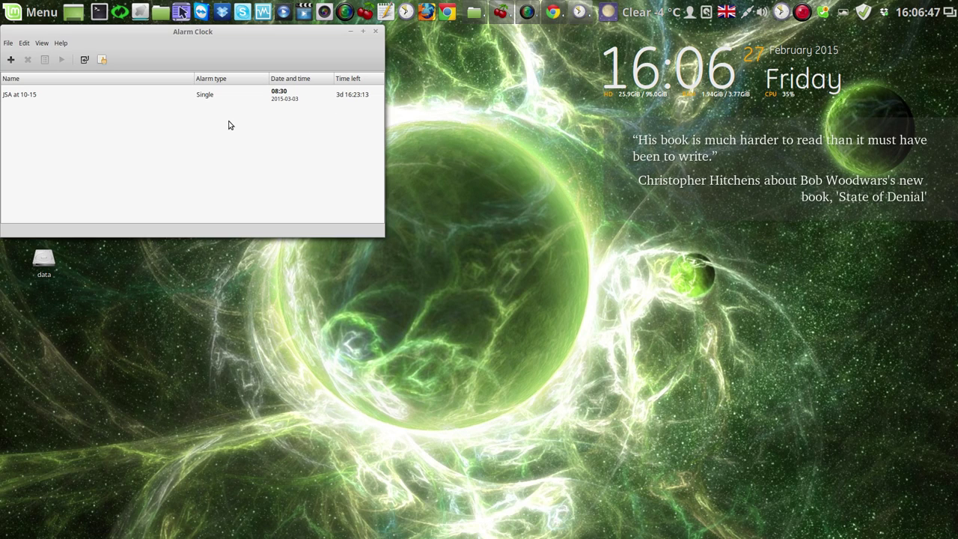
{"action": "left_click", "coordinate": [13, 63]}
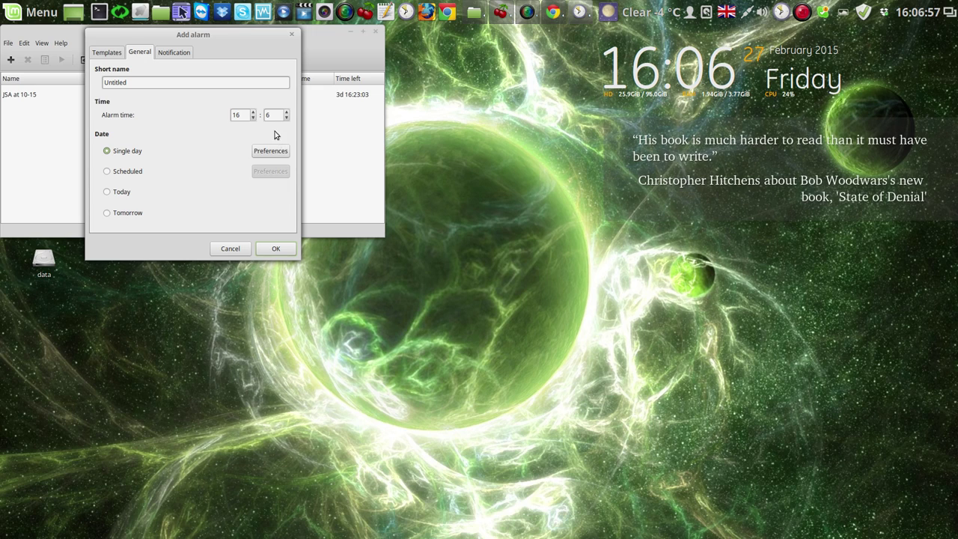
Set the alarm time to 16:08 and show its notification options
{"action": "left_click", "coordinate": [286, 112]}
{"action": "left_click", "coordinate": [286, 112]}
{"action": "left_click", "coordinate": [180, 52]}
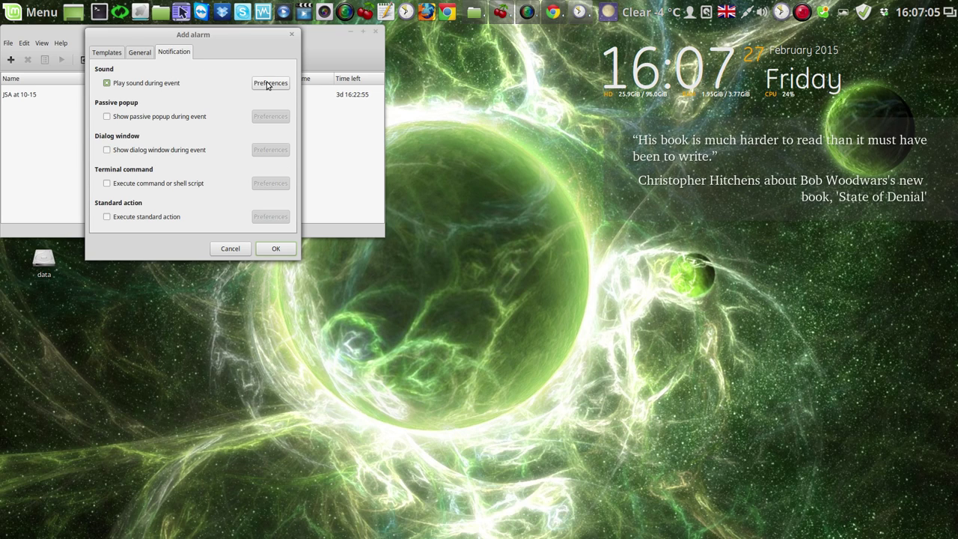
Set the alarm's custom sound to 'Б.Гребенщиков - Город Золотой - Аквариум.m4a' from Music
{"action": "left_click", "coordinate": [268, 86]}
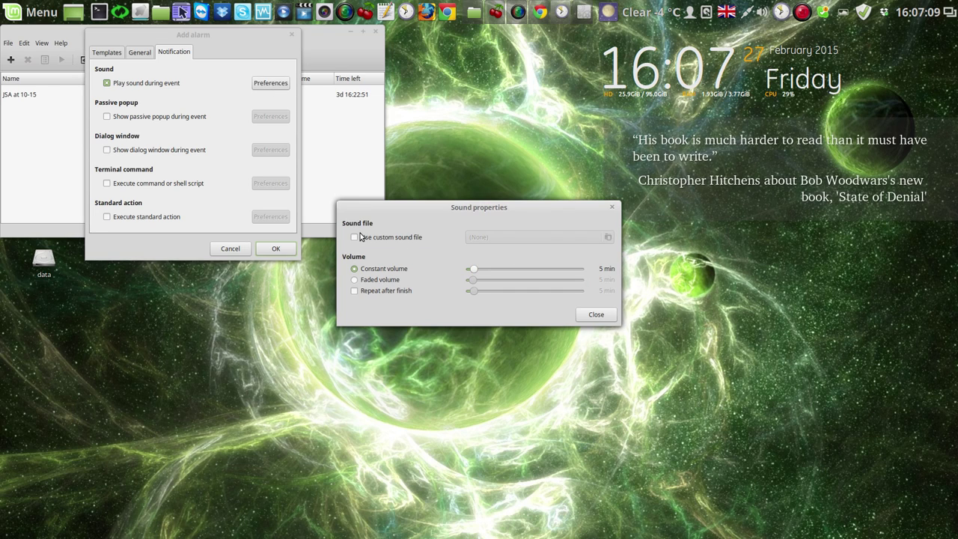
{"action": "left_click", "coordinate": [355, 238]}
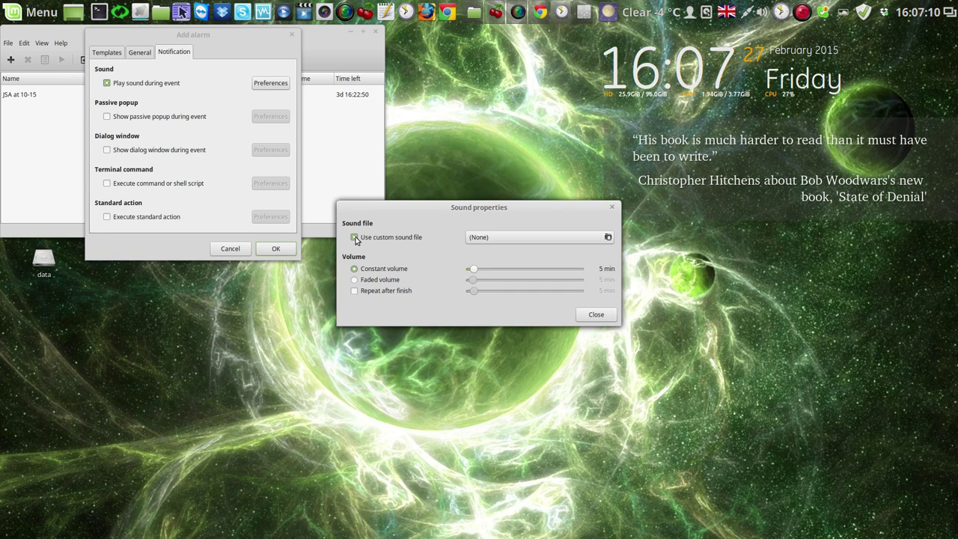
{"action": "left_click", "coordinate": [608, 237]}
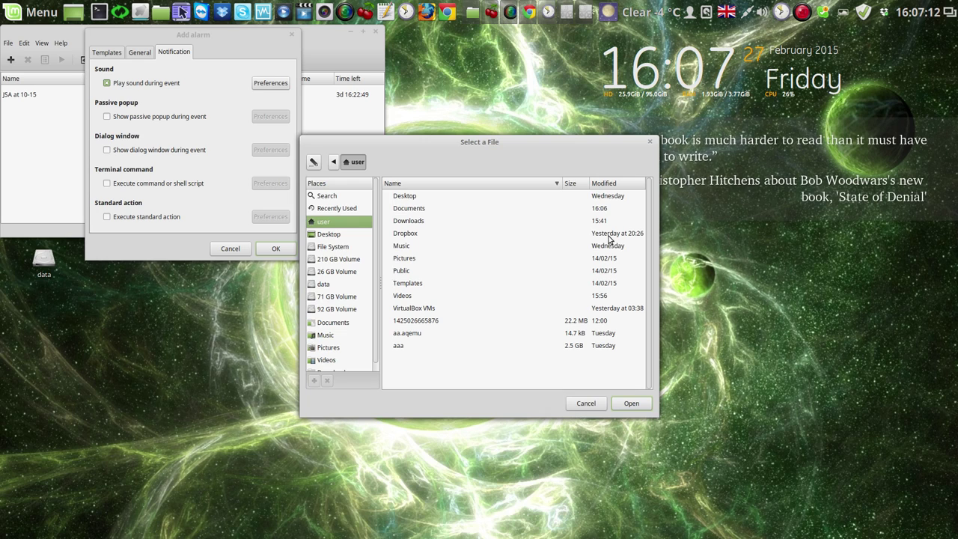
{"action": "double_click", "coordinate": [391, 297]}
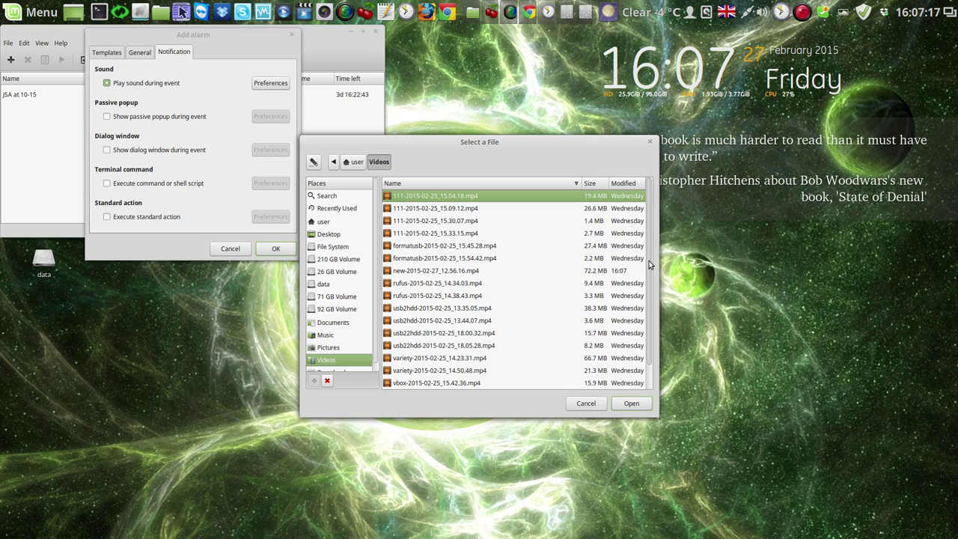
{"action": "left_click_drag", "start_coordinate": [649, 261], "coordinate": [641, 174]}
{"action": "left_click", "coordinate": [355, 162]}
{"action": "double_click", "coordinate": [396, 249]}
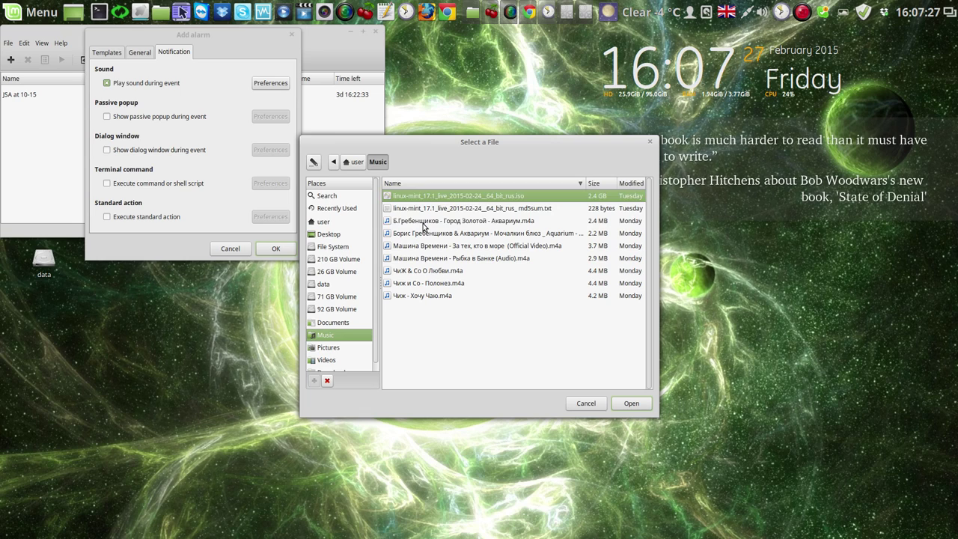
{"action": "left_click", "coordinate": [424, 223]}
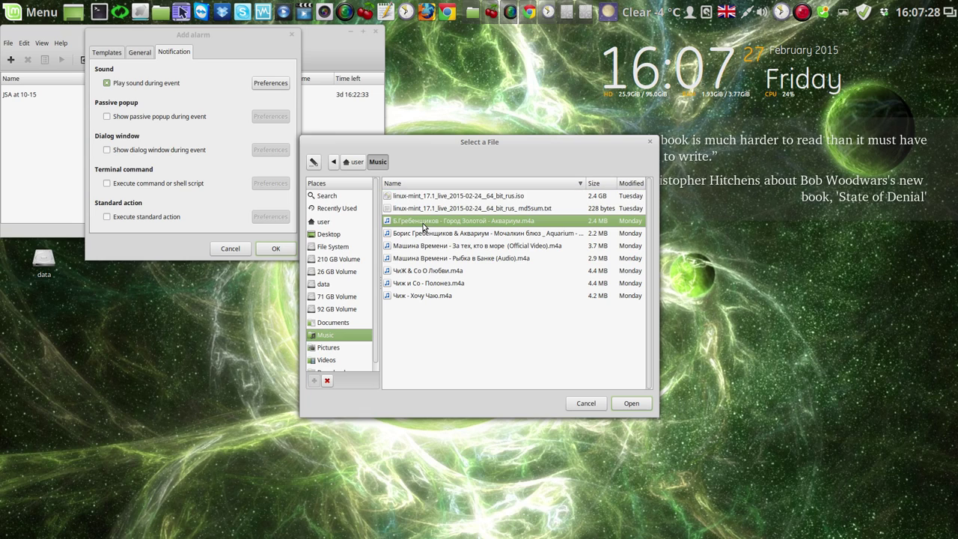
{"action": "left_click", "coordinate": [633, 403]}
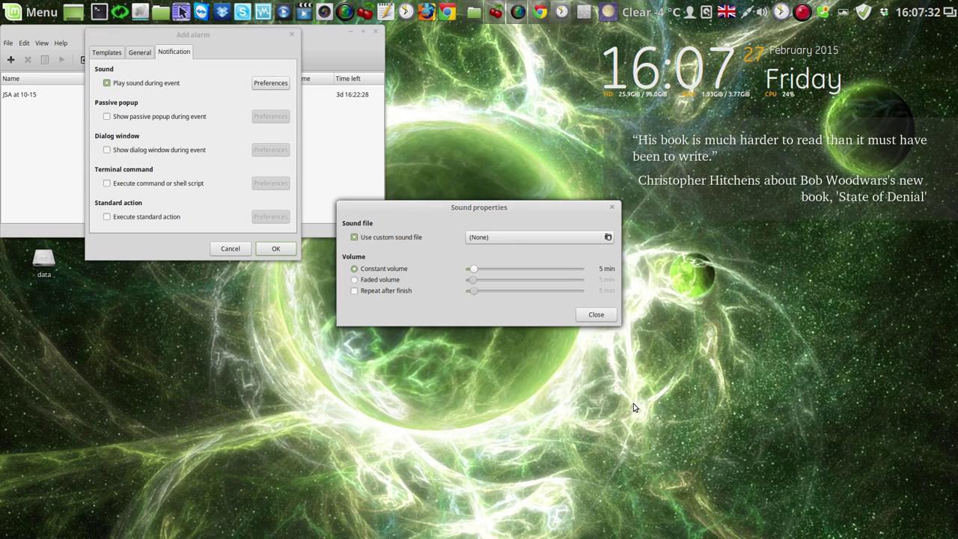
{"action": "left_click", "coordinate": [590, 315]}
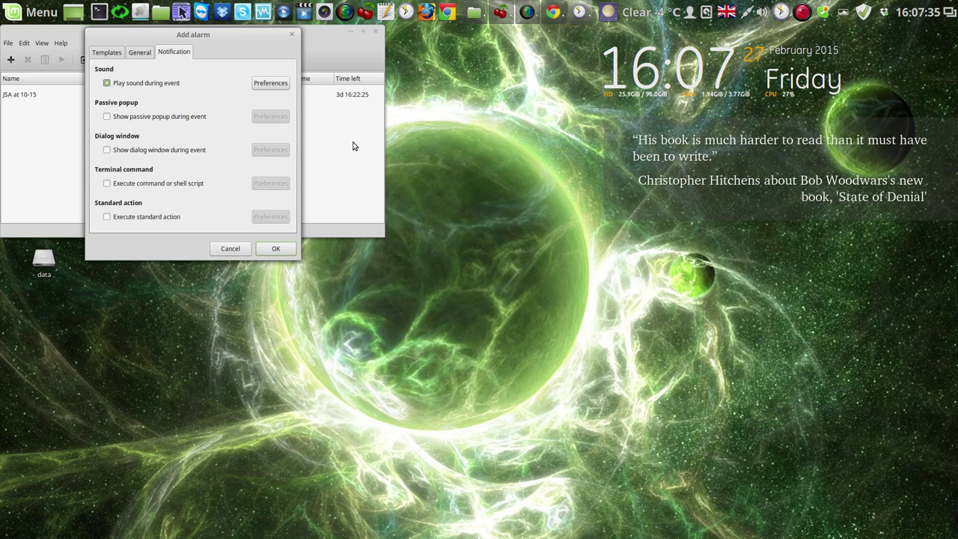
Name the new alarm 'aaa' in Short name and save it as a single alarm at 16:08 on 2015-02-27
{"action": "left_click_drag", "start_coordinate": [250, 36], "coordinate": [563, 50]}
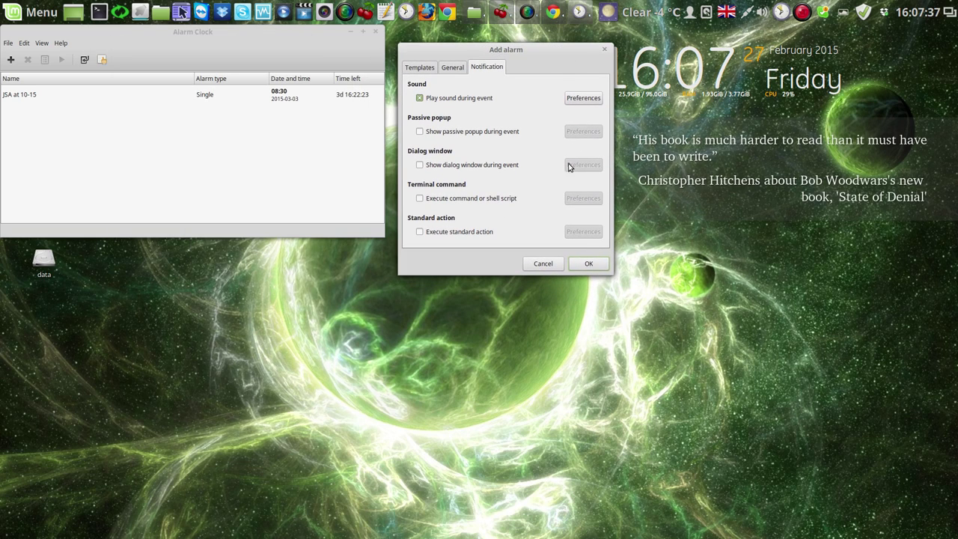
{"action": "left_click", "coordinate": [454, 68]}
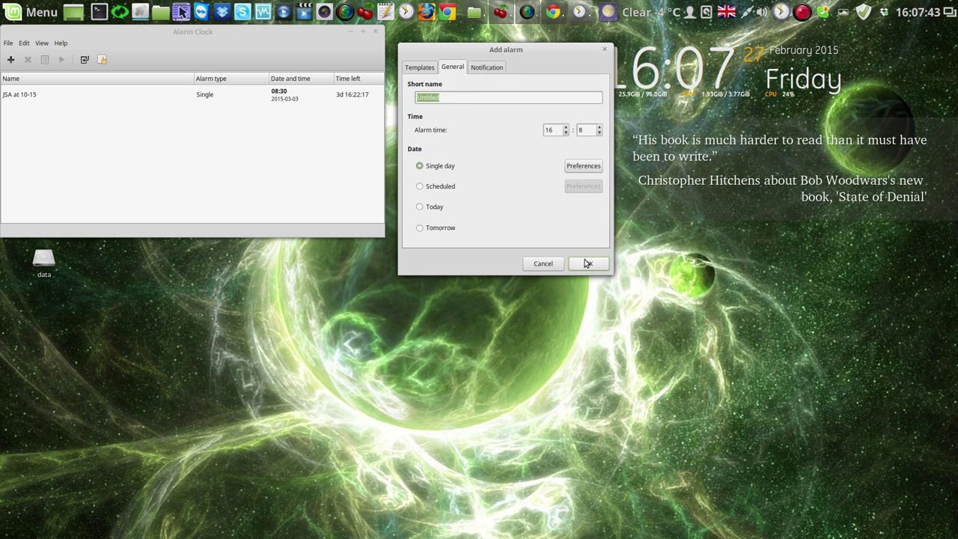
{"action": "type", "text": "aaa"}
{"action": "left_click", "coordinate": [588, 263]}
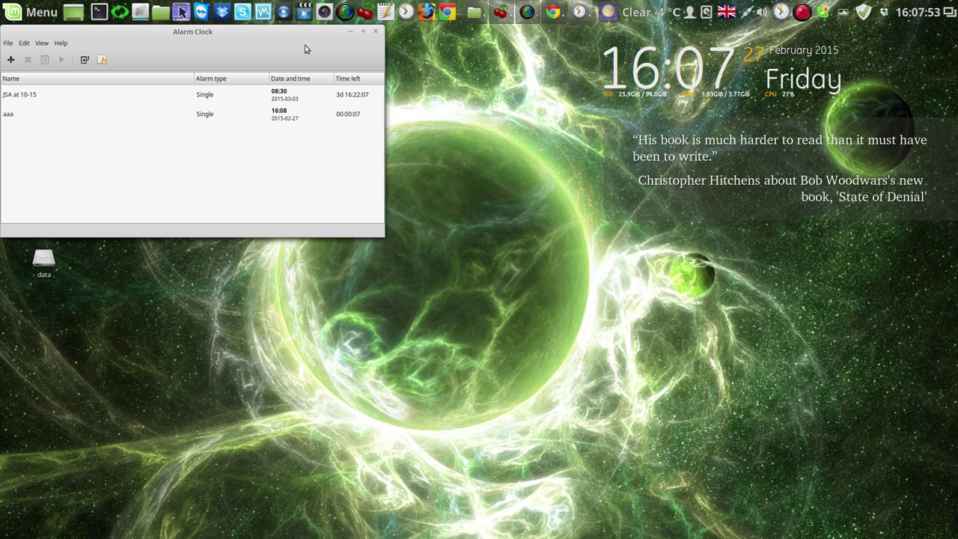
{"action": "left_click_drag", "start_coordinate": [303, 46], "coordinate": [420, 73]}
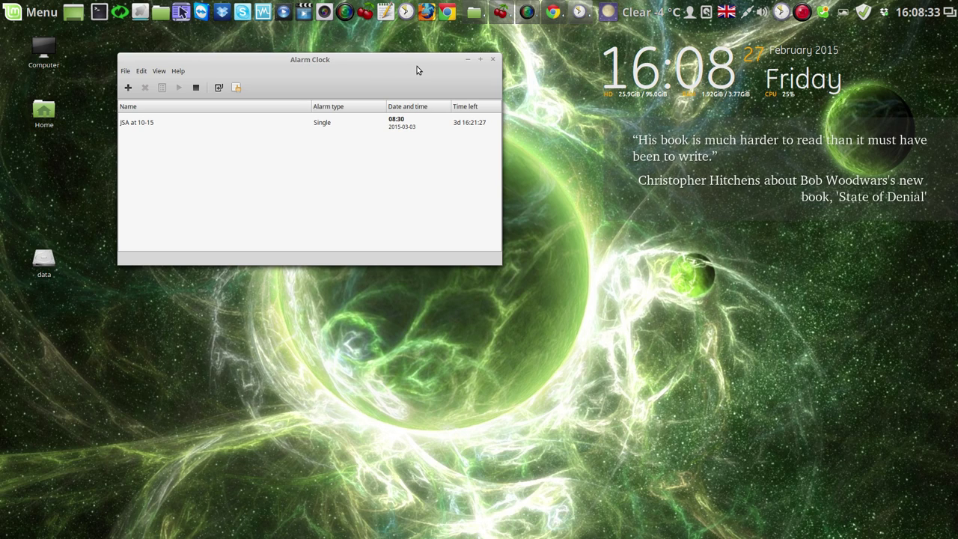
Stop the ringing aaa alarm, cancel a second Add alarm dialog unsaved, and close Alarm Clock
{"action": "left_click", "coordinate": [196, 88]}
{"action": "left_click", "coordinate": [128, 87]}
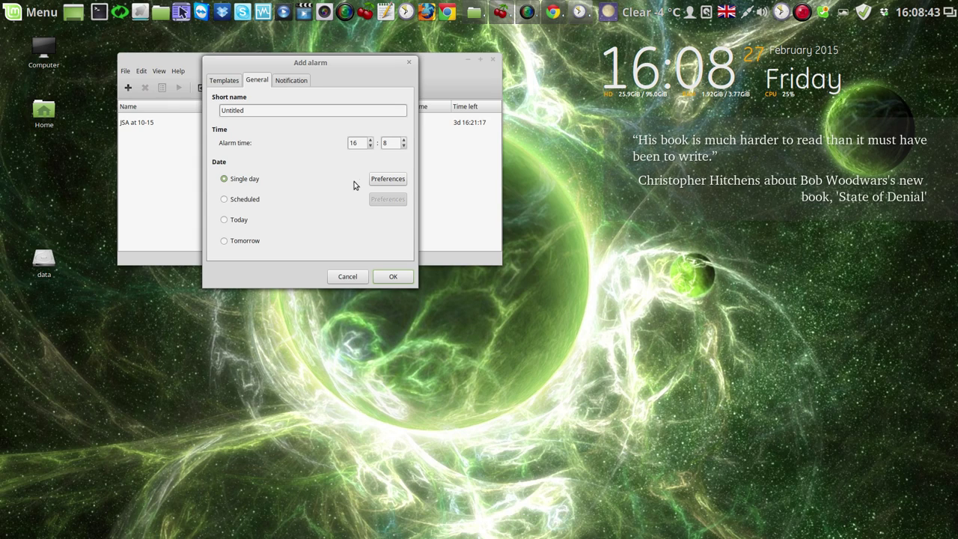
{"action": "left_click", "coordinate": [397, 179]}
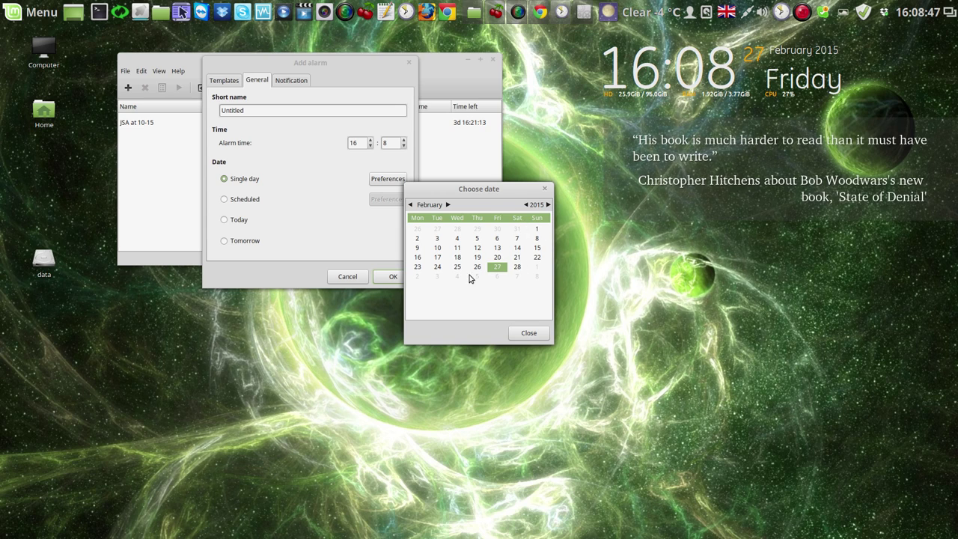
{"action": "left_click", "coordinate": [533, 333]}
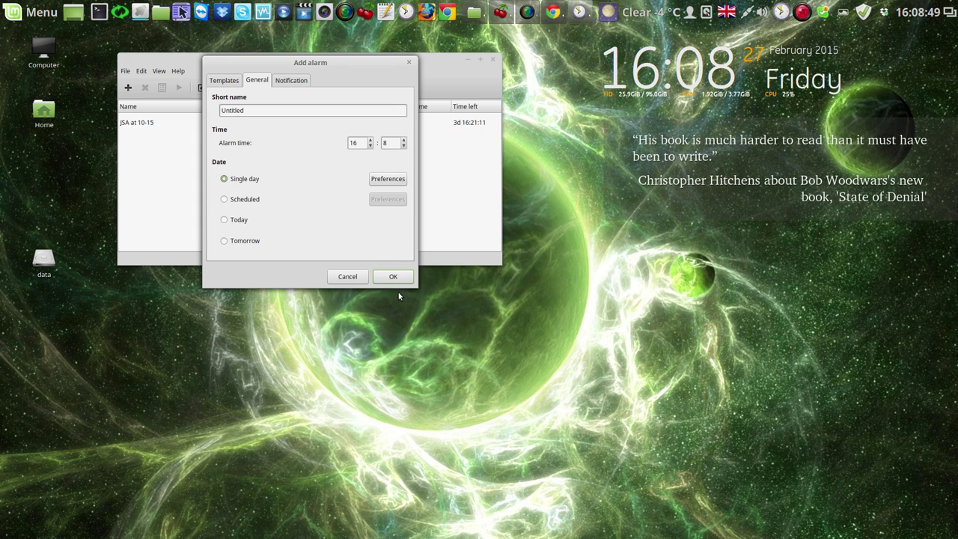
{"action": "left_click", "coordinate": [357, 280]}
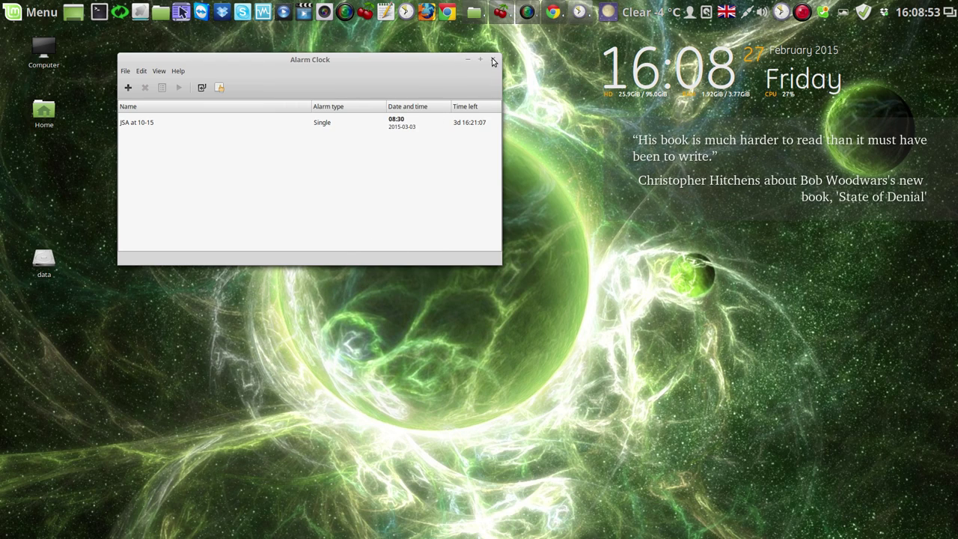
{"action": "left_click", "coordinate": [492, 60]}
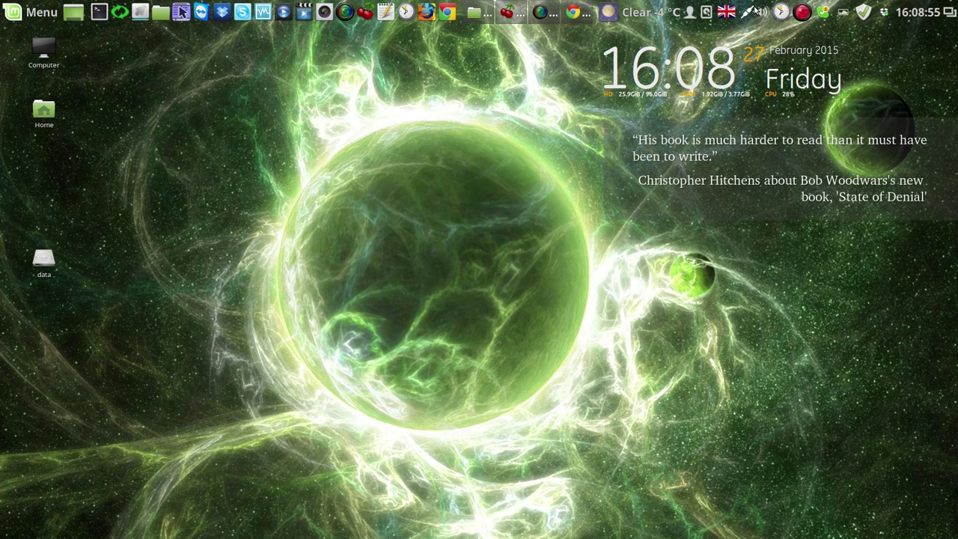
{"action": "left_click", "coordinate": [780, 12]}
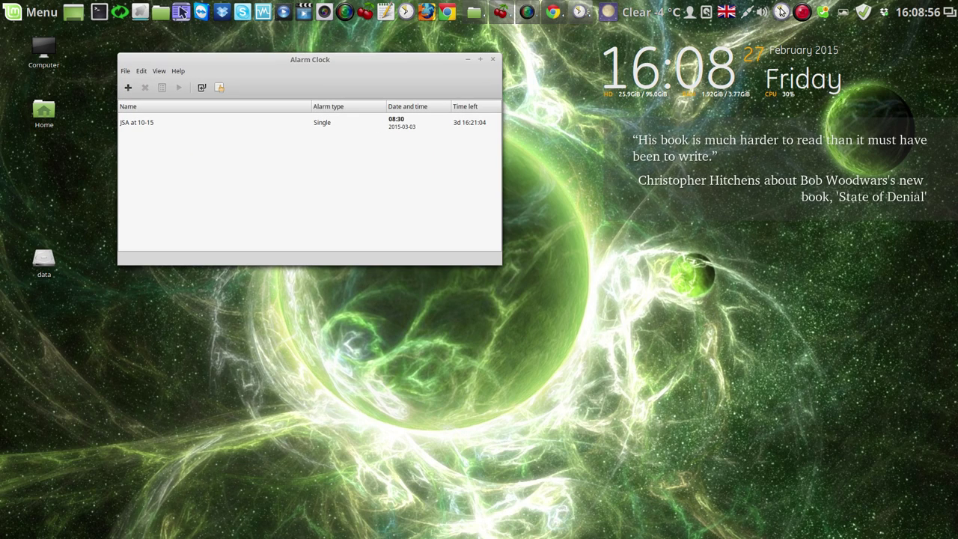
{"action": "left_click", "coordinate": [492, 60]}
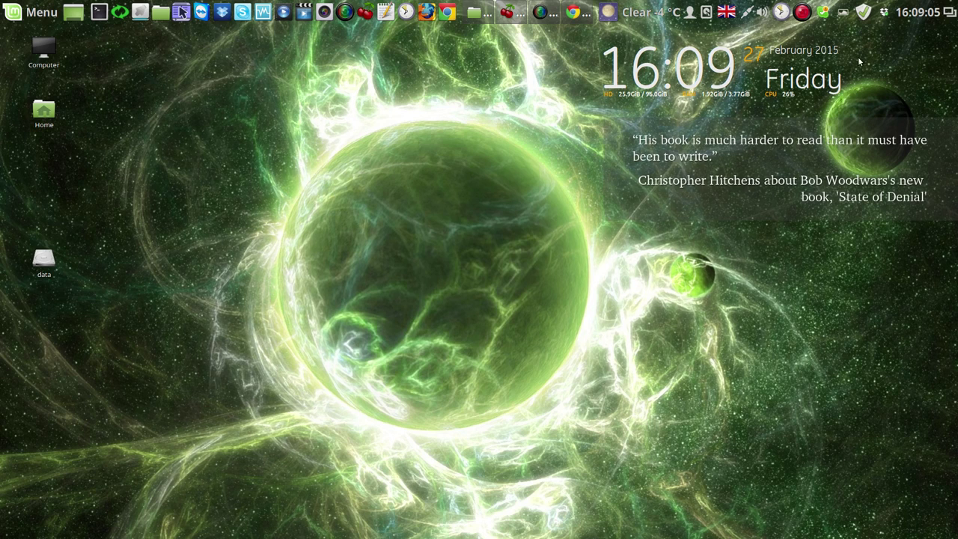
{"action": "mouse_move", "coordinate": [919, 15]}
{"action": "left_click", "coordinate": [629, 15]}
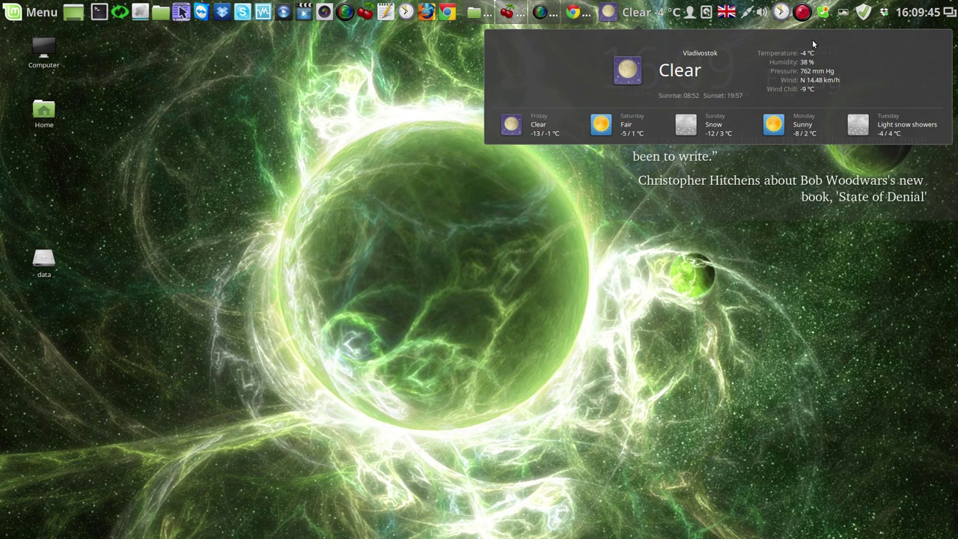